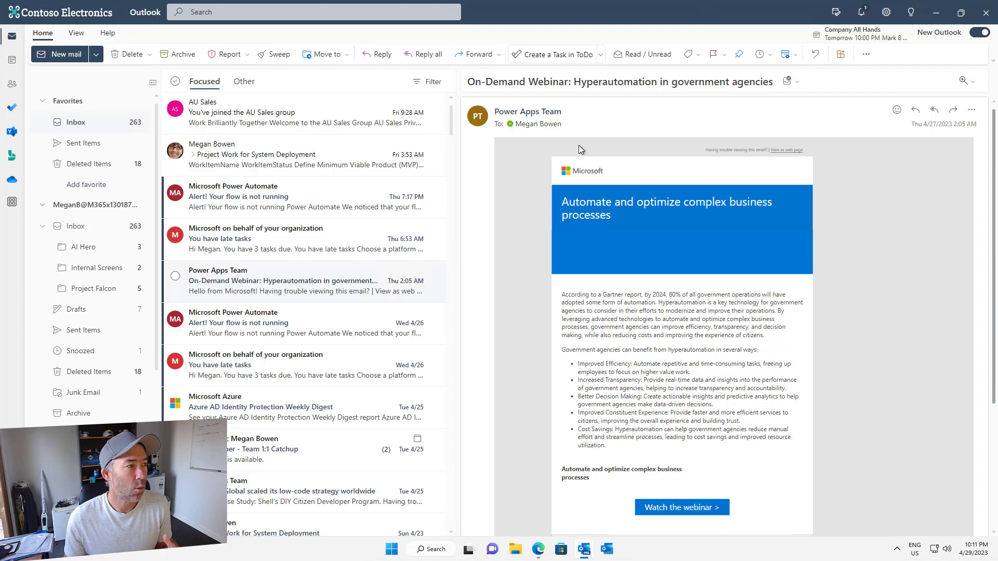
Step: Turn the Project Work for System Deployment email into a To Do task using the Create a Task quick step
left_click(330, 121)
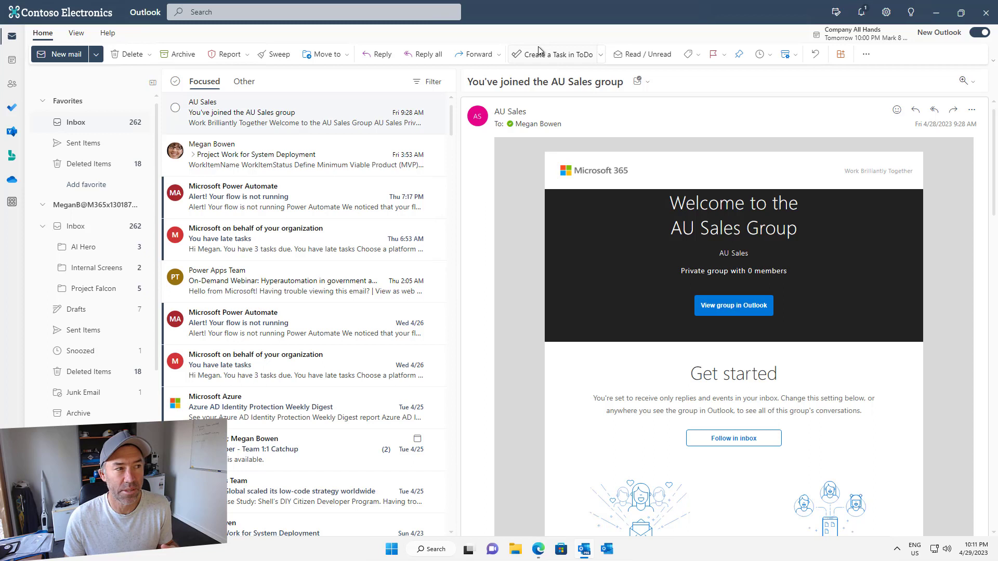
left_click(602, 54)
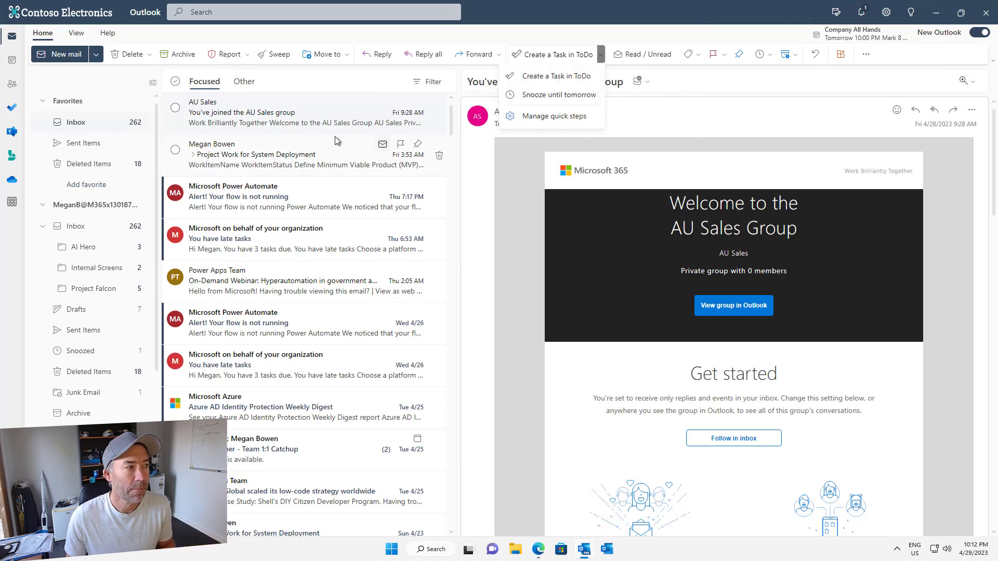
left_click(299, 162)
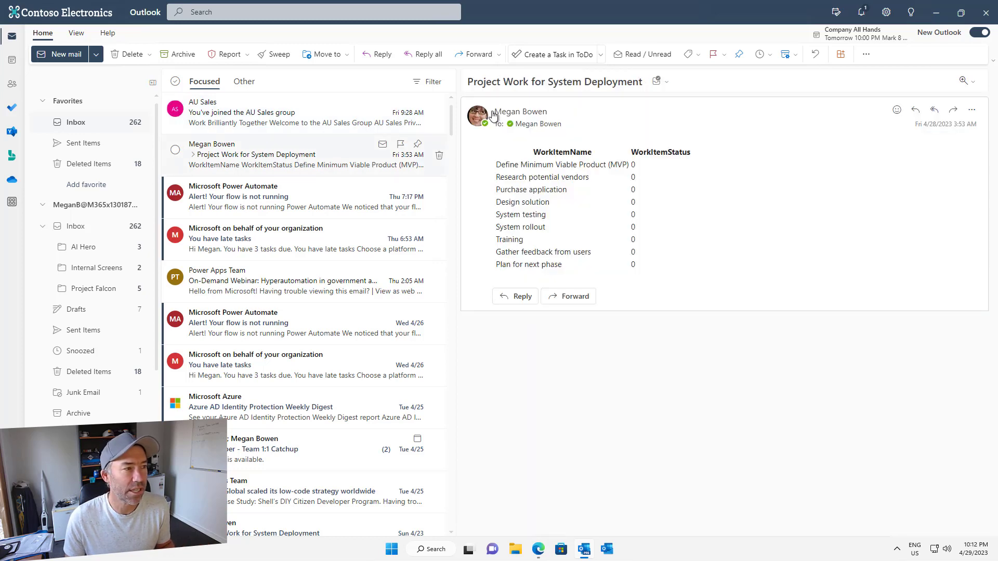
left_click(537, 55)
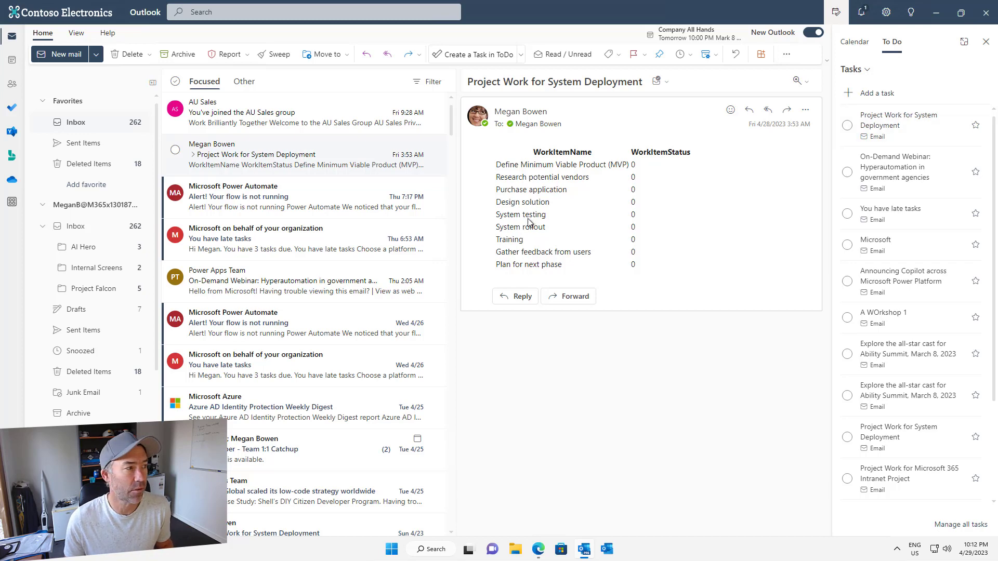
Step: Create To Do tasks from the You have late tasks and Alert! Your flow is not running emails
left_click(279, 244)
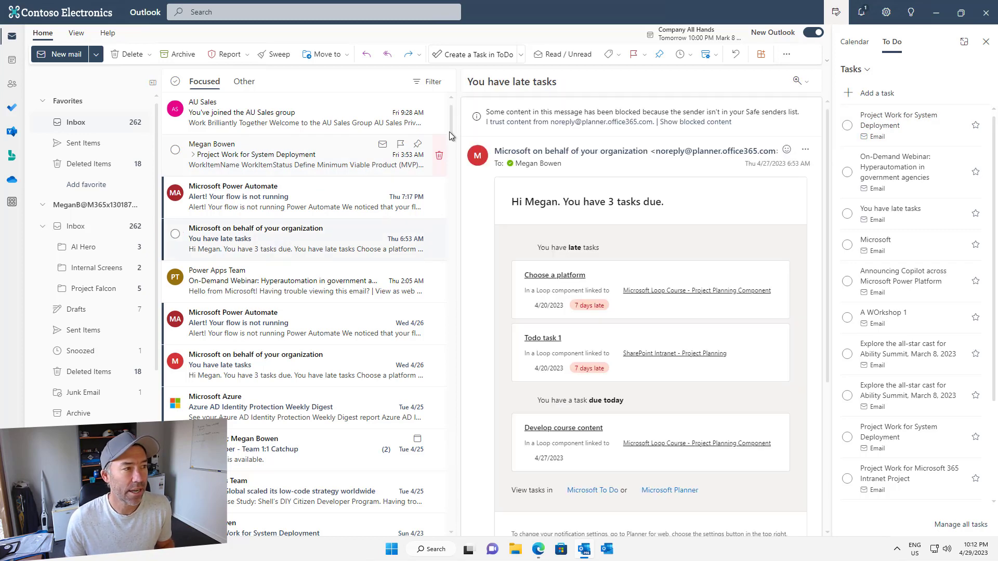
left_click(473, 54)
left_click(312, 197)
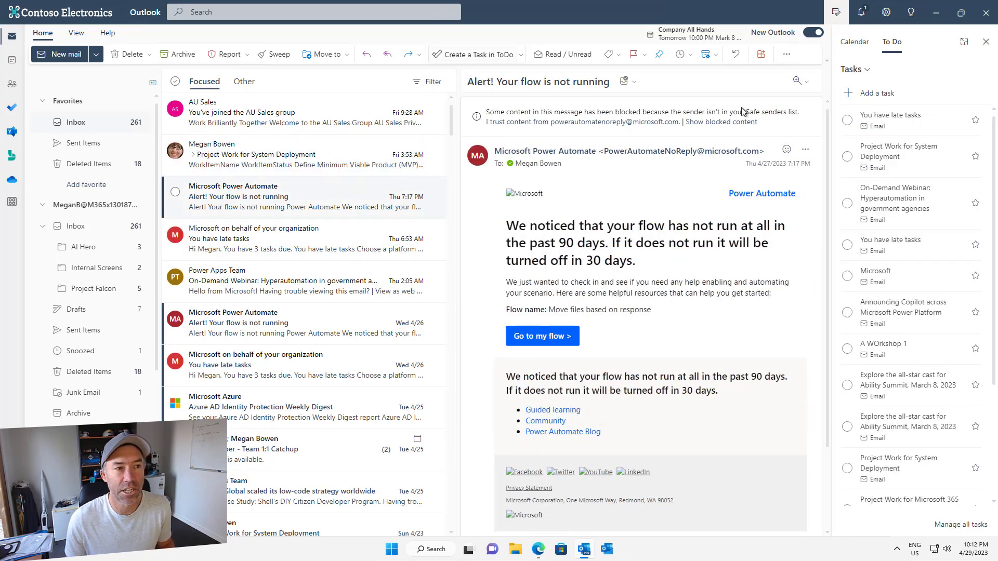
left_click(472, 54)
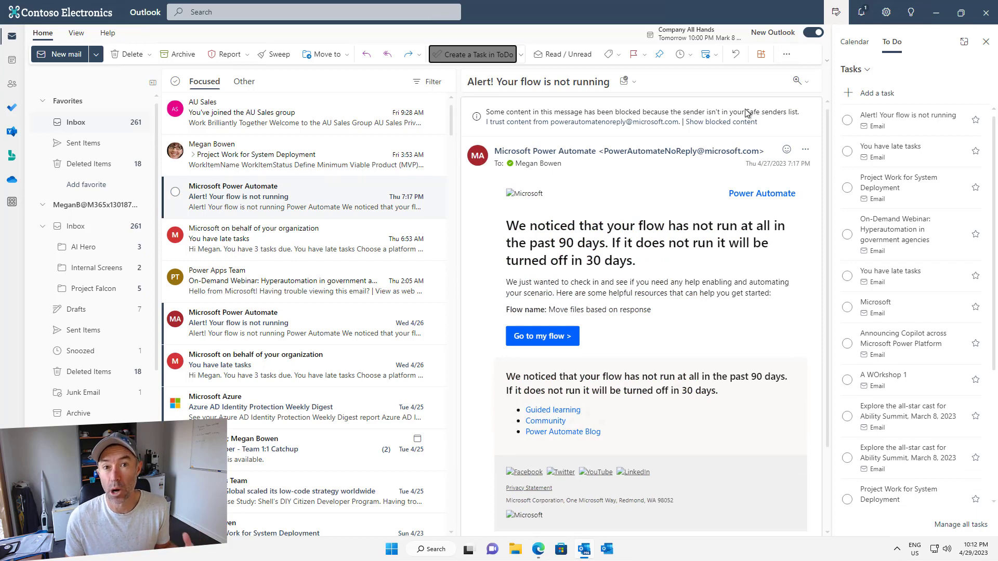
Step: Switch the To Do pane to In Tray and add the Wed 4/26 flow alert and late-tasks emails
left_click(857, 70)
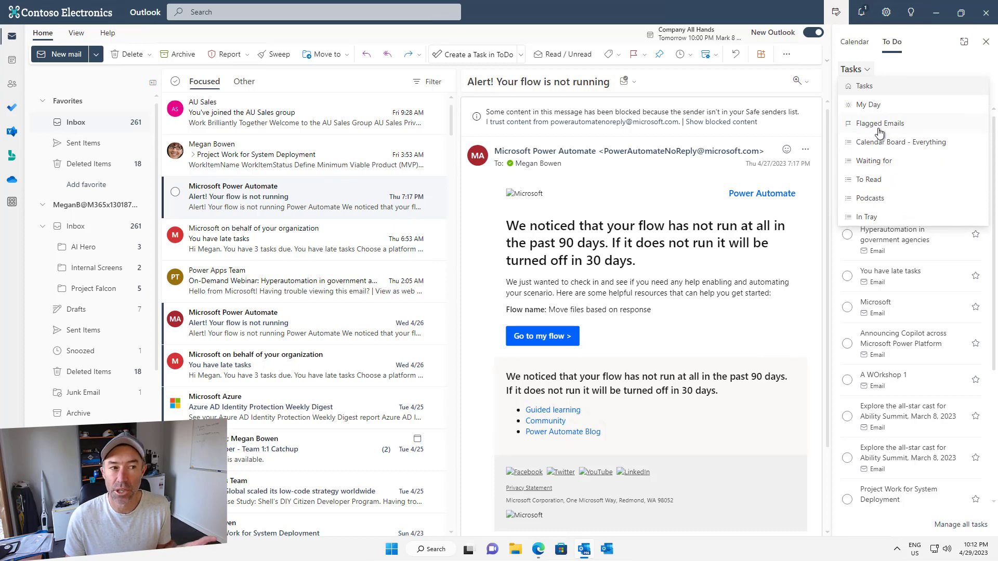
left_click(872, 218)
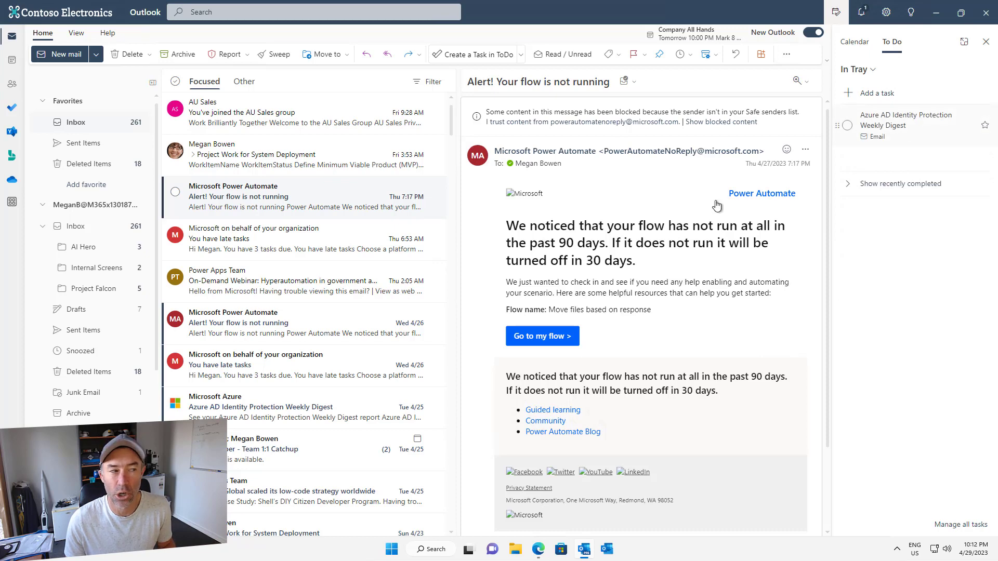
left_click(308, 315)
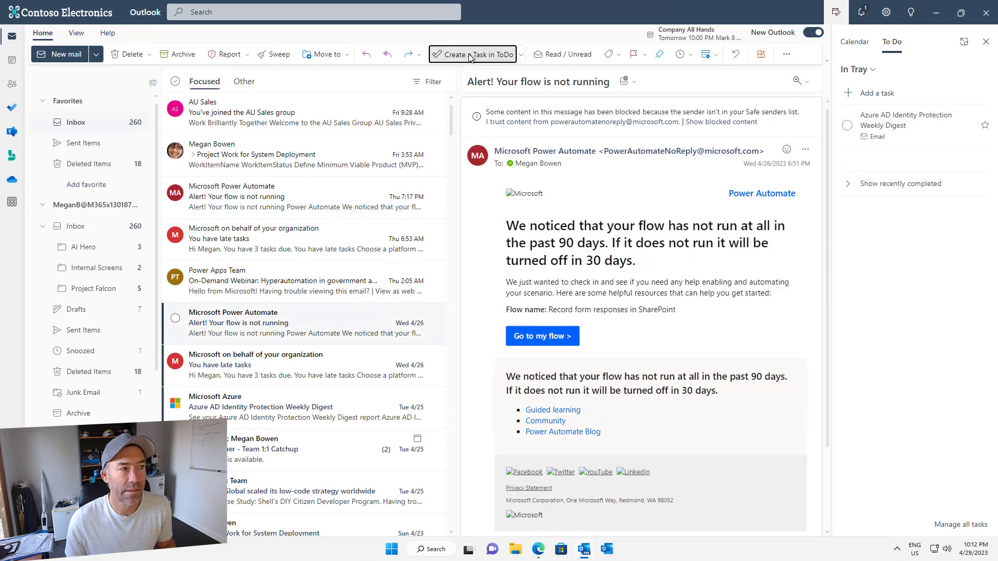
left_click(472, 54)
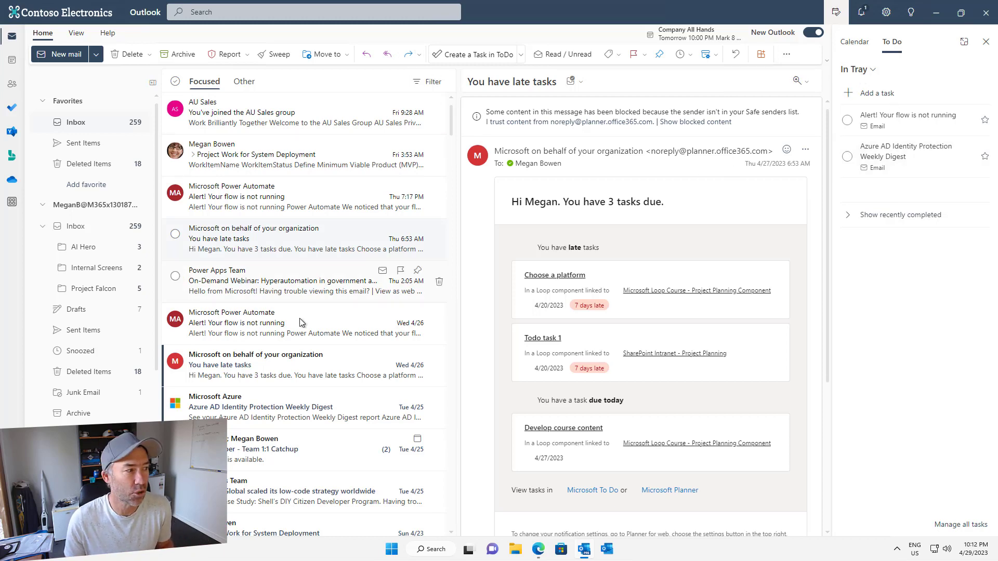
left_click(301, 376)
left_click(473, 54)
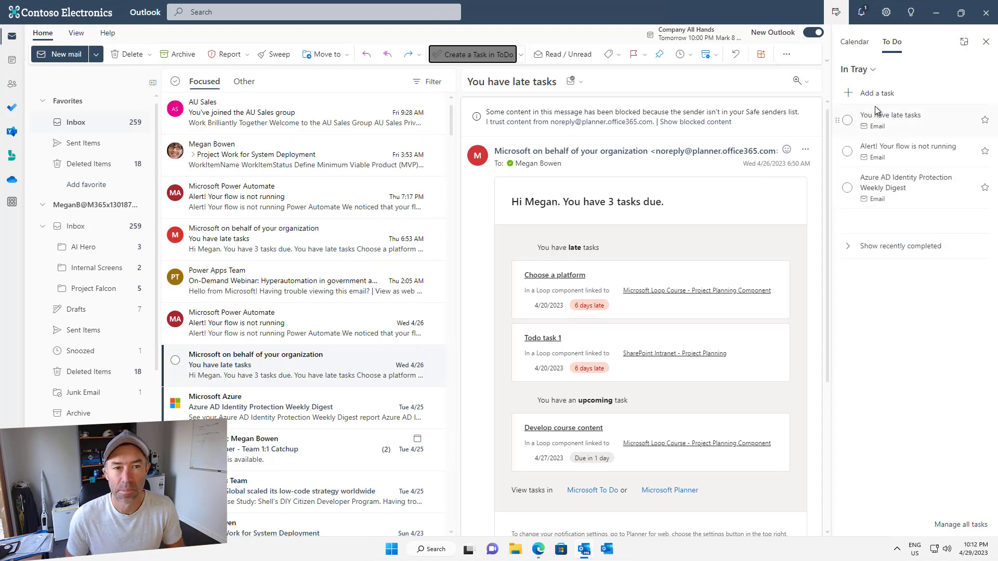
Step: Add the You have late tasks task to the Everything board
right_click(915, 125)
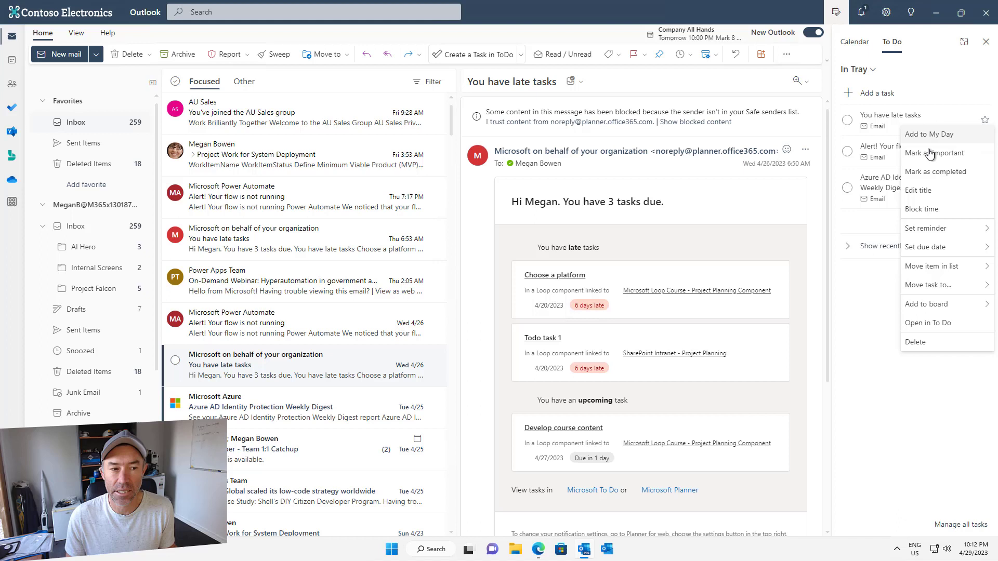
mouse_move(930, 308)
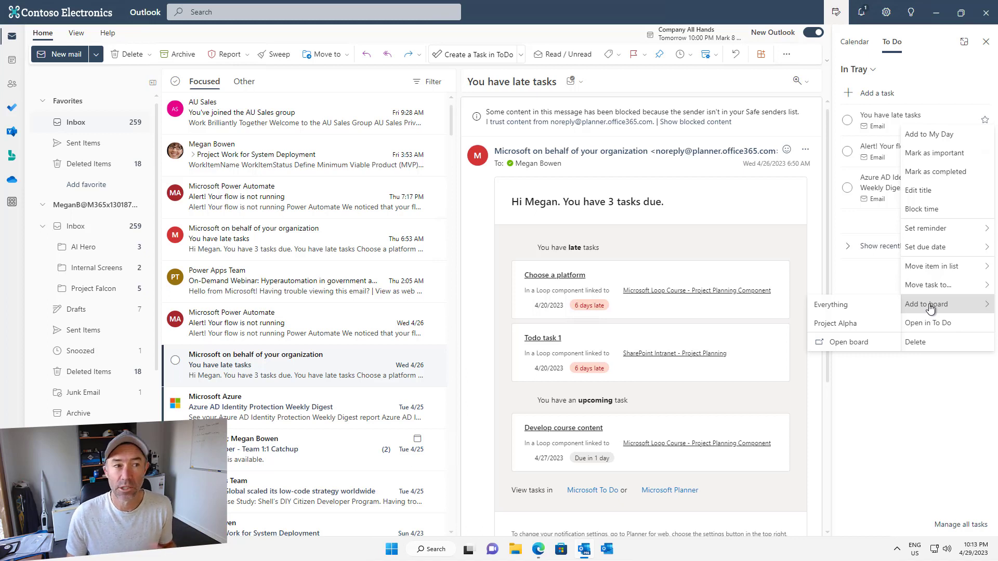
left_click(845, 310)
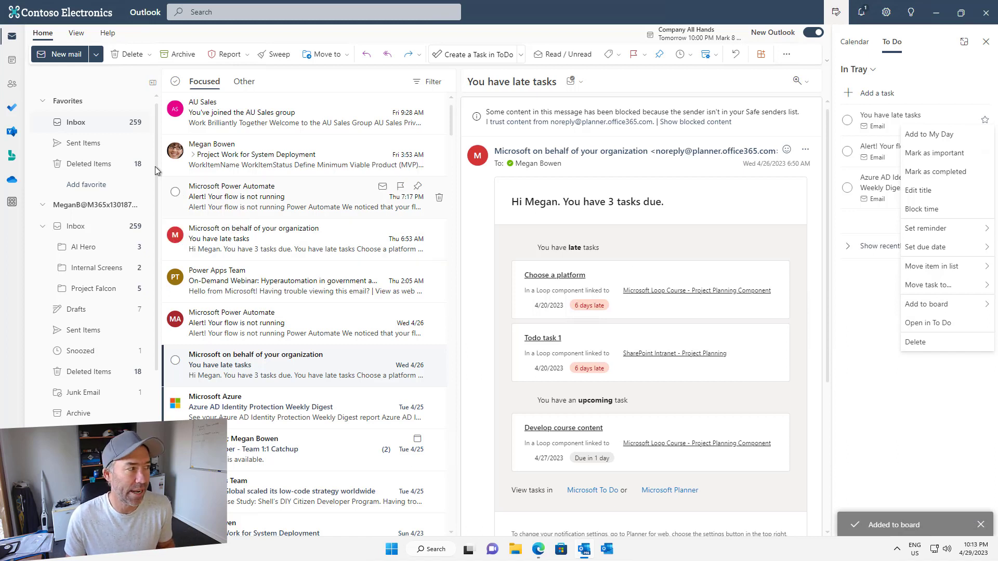
left_click(23, 67)
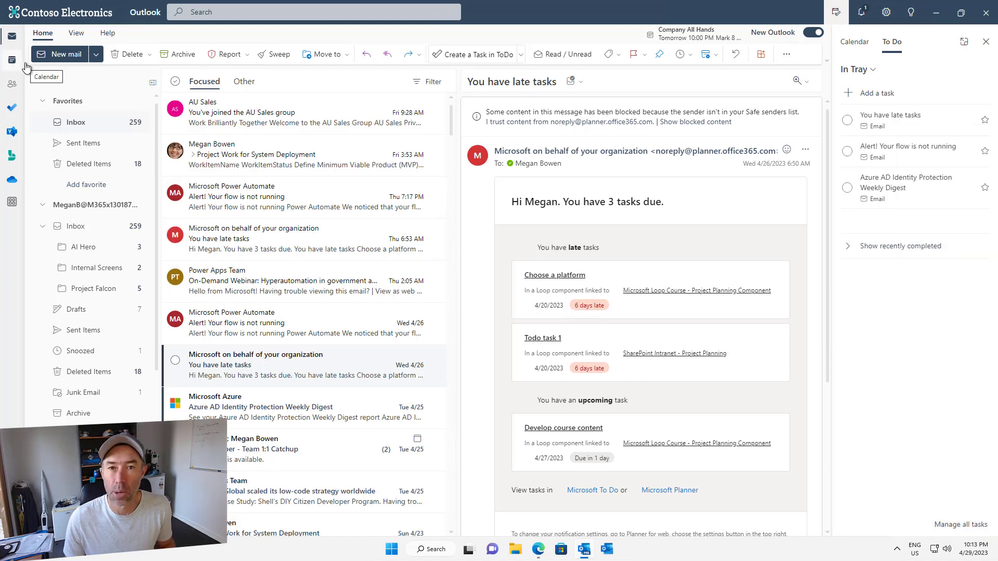
Step: On the calendar board, move the calendar widget up-left and place the late-tasks card beside it
left_click(25, 67)
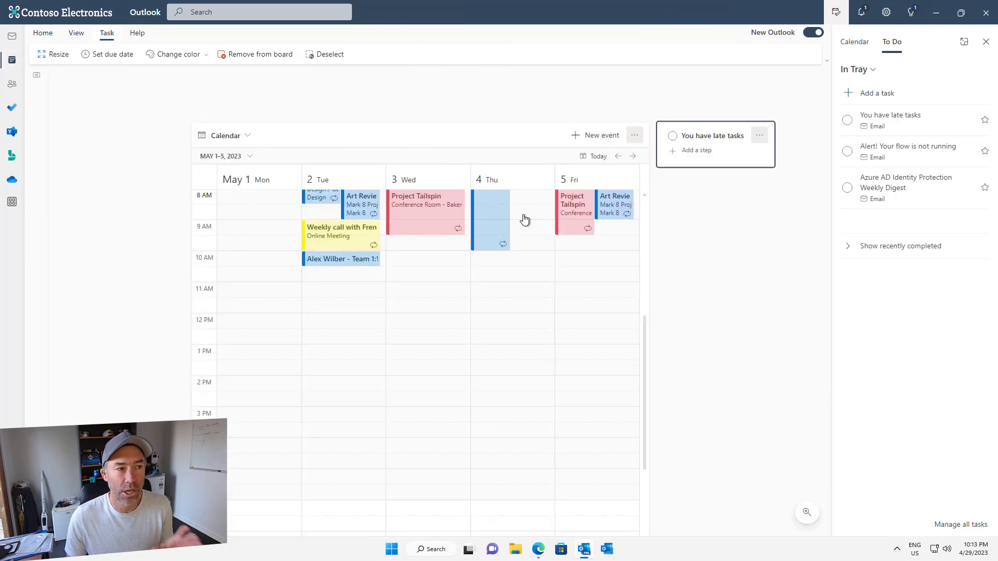
left_click_drag(382, 137, 268, 103)
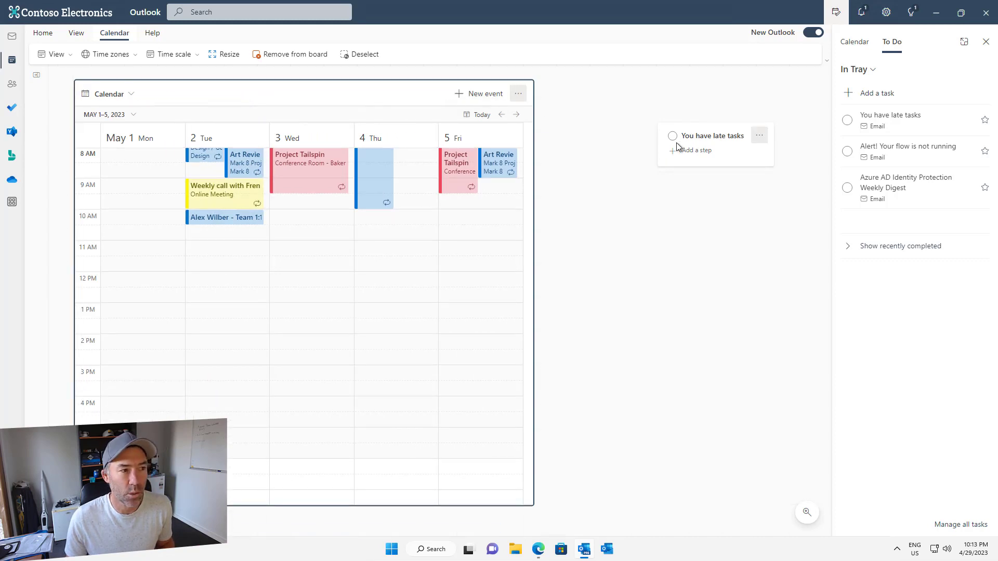
left_click_drag(703, 131, 599, 91)
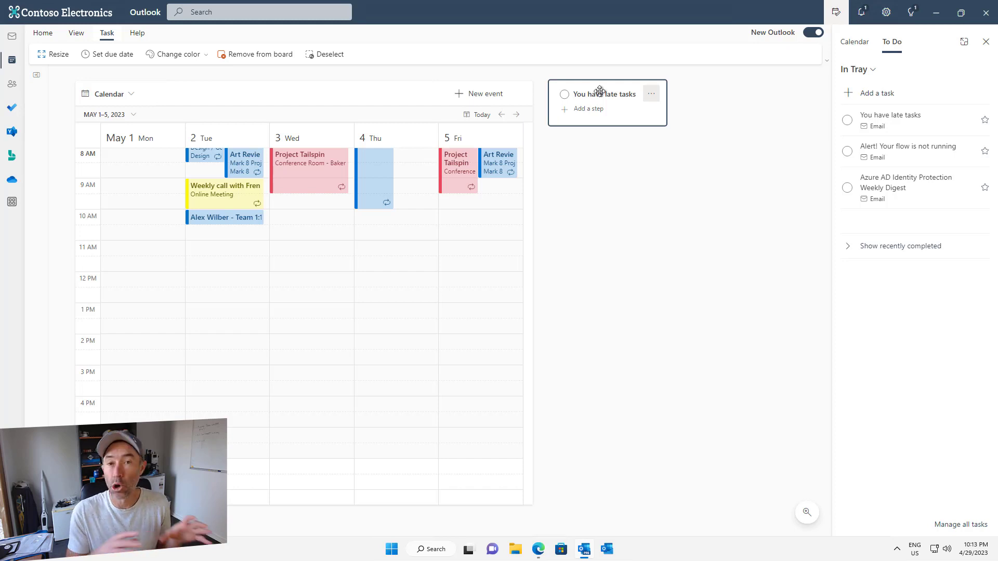
Step: Add an enlarged task list widget showing In Tray and position it next to the calendar
right_click(648, 206)
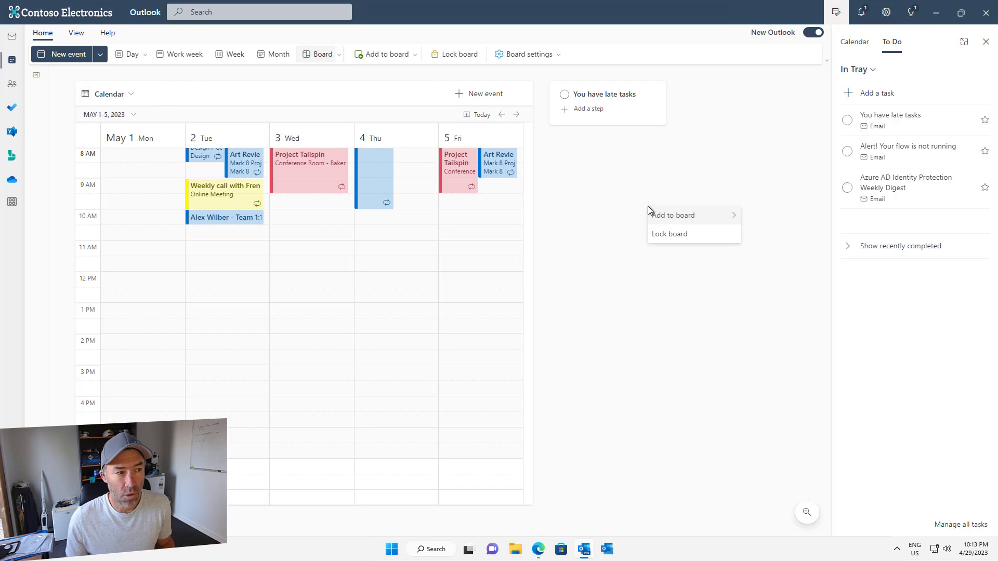
mouse_move(695, 223)
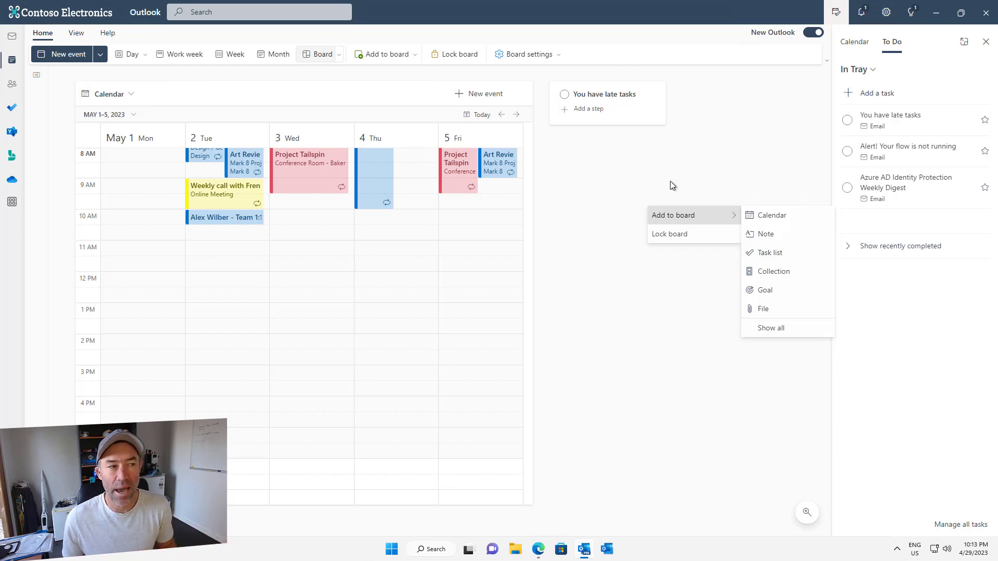
left_click(773, 254)
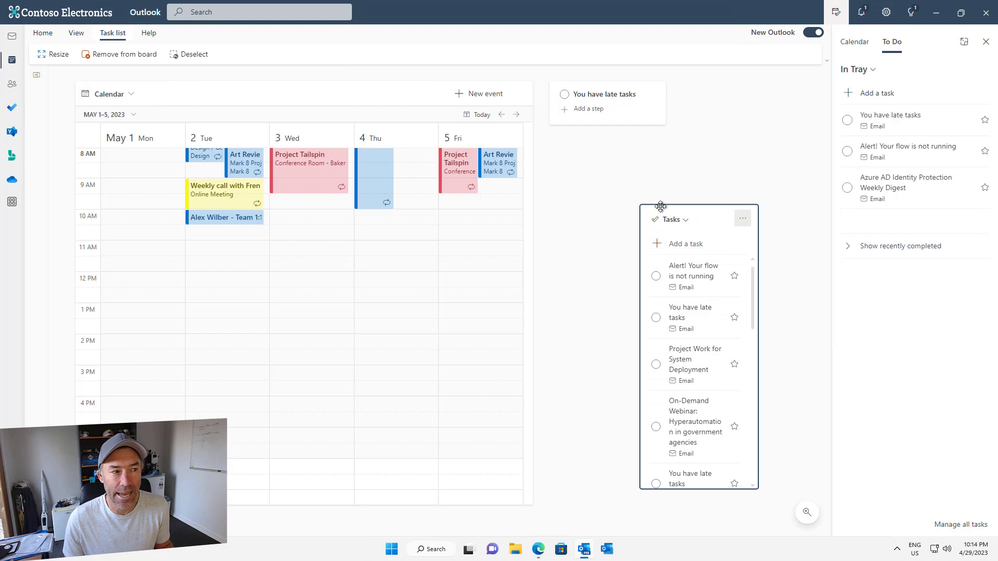
left_click_drag(716, 218, 641, 177)
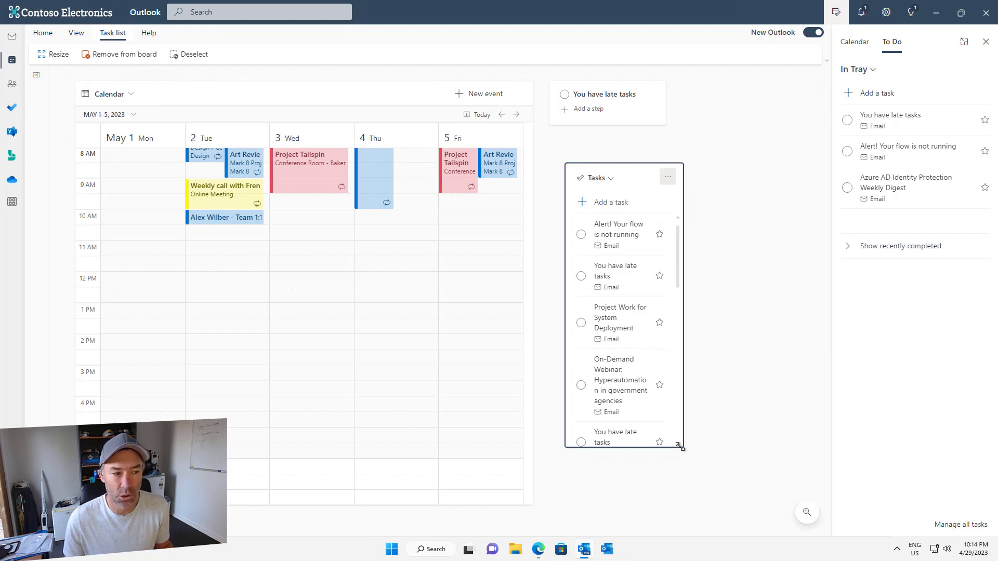
left_click_drag(679, 445, 765, 471)
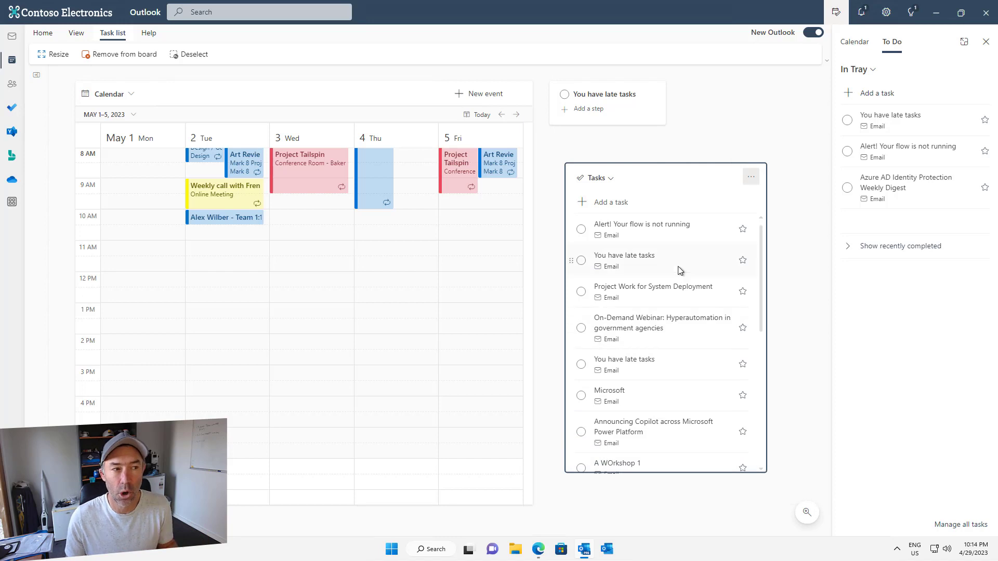
left_click(607, 181)
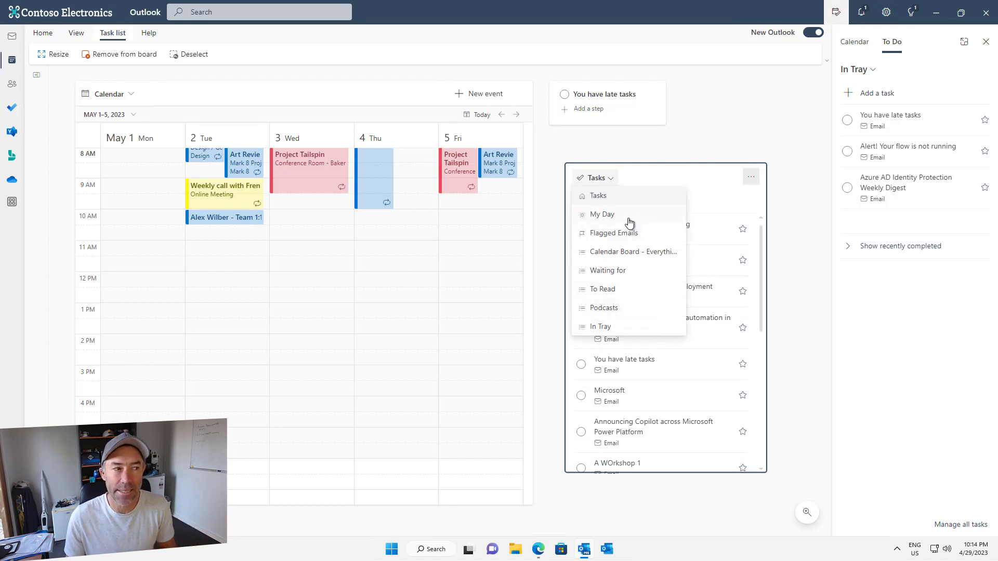
left_click(602, 326)
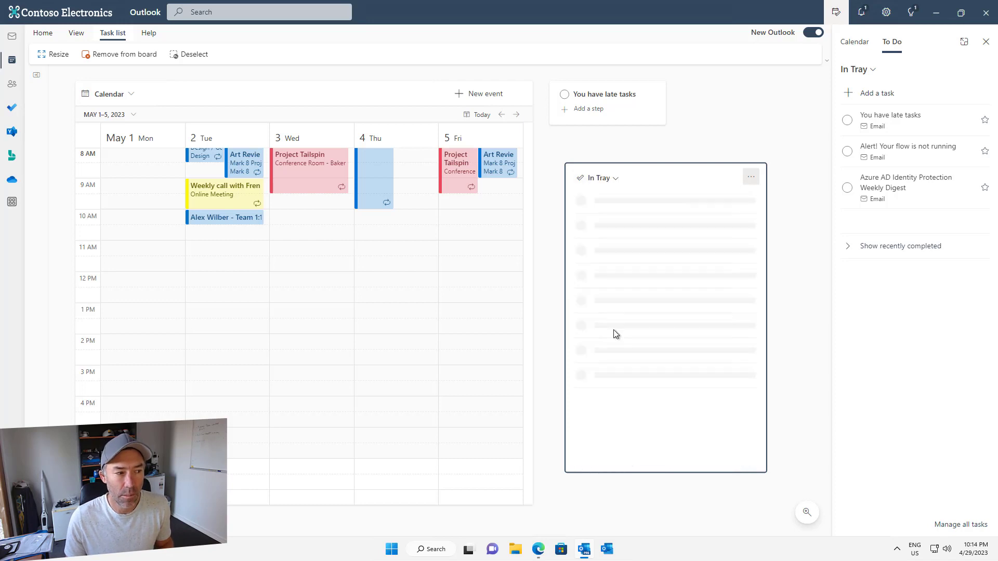
left_click_drag(679, 172, 652, 156)
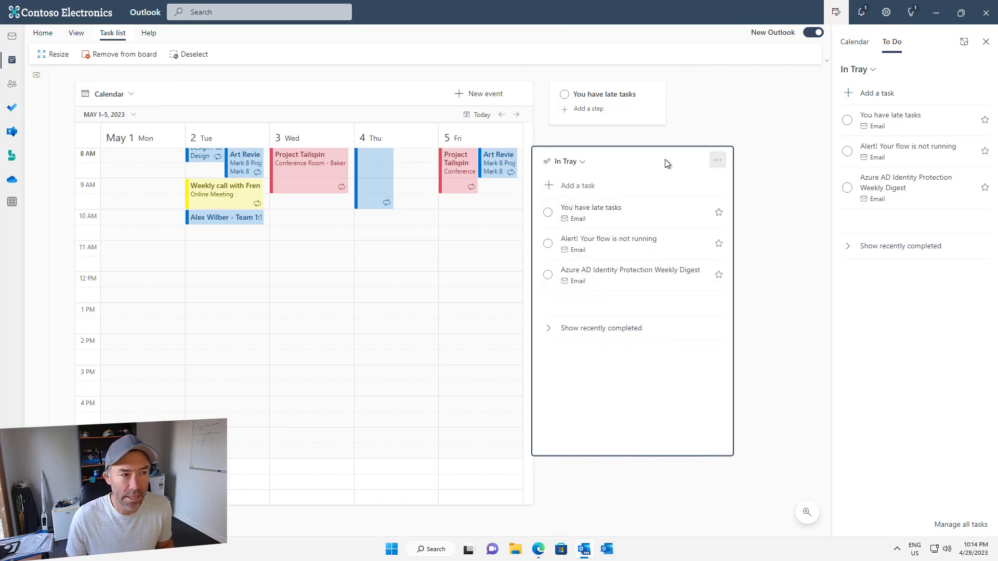
Step: Add a Waiting for list widget beside In Tray and move both lists lower on the board
right_click(788, 183)
mouse_move(824, 189)
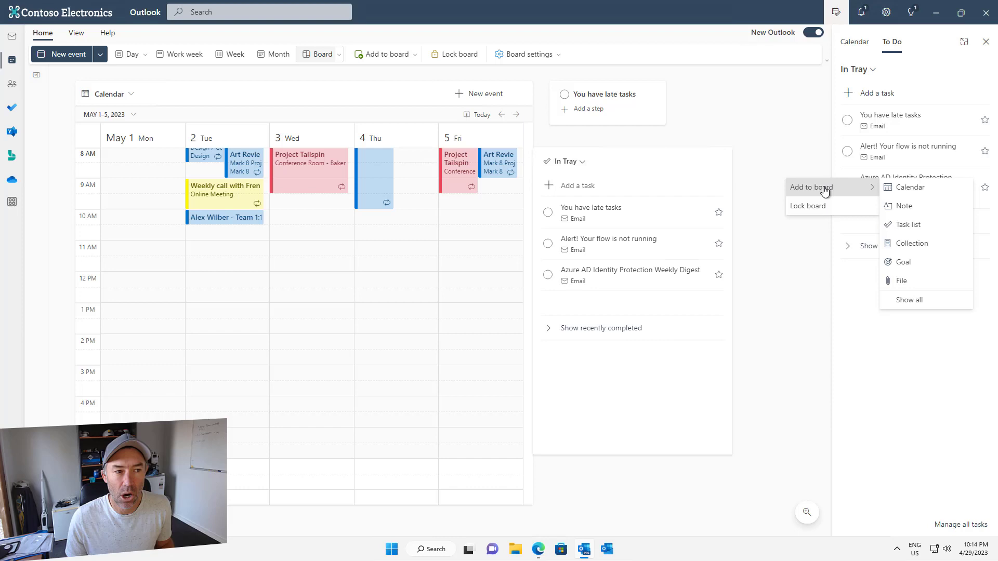
left_click(920, 225)
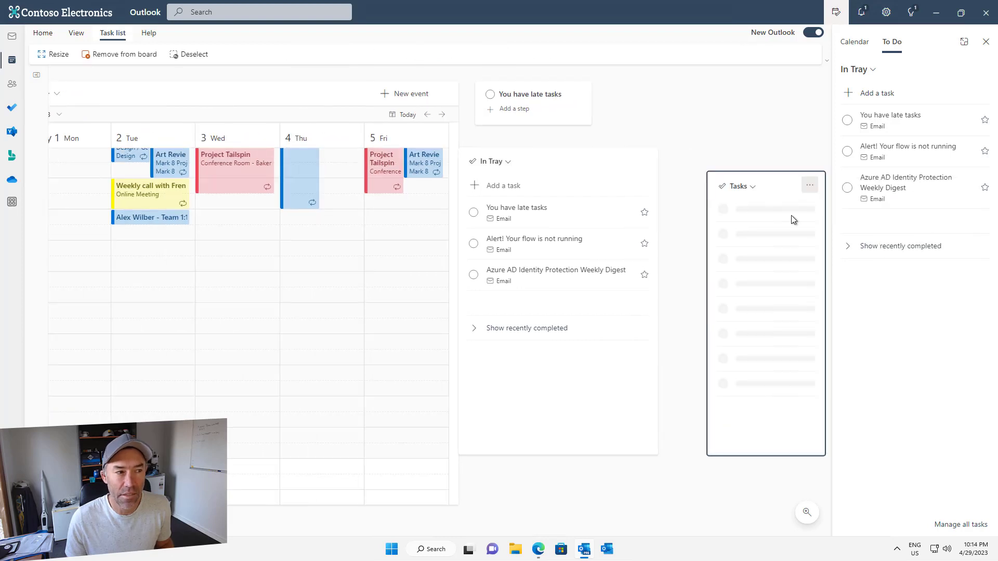
left_click(749, 190)
left_click(756, 278)
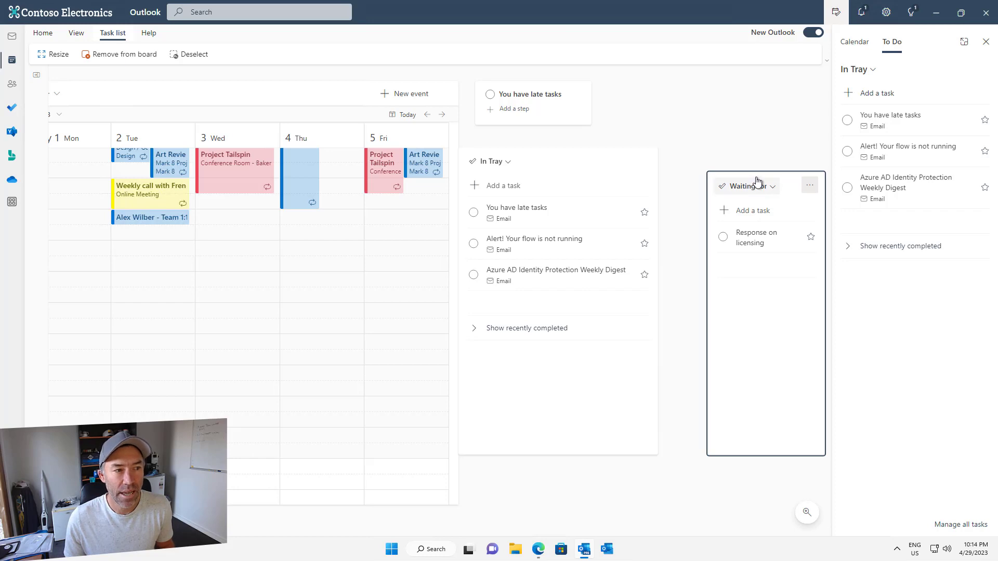
left_click_drag(755, 179, 728, 159)
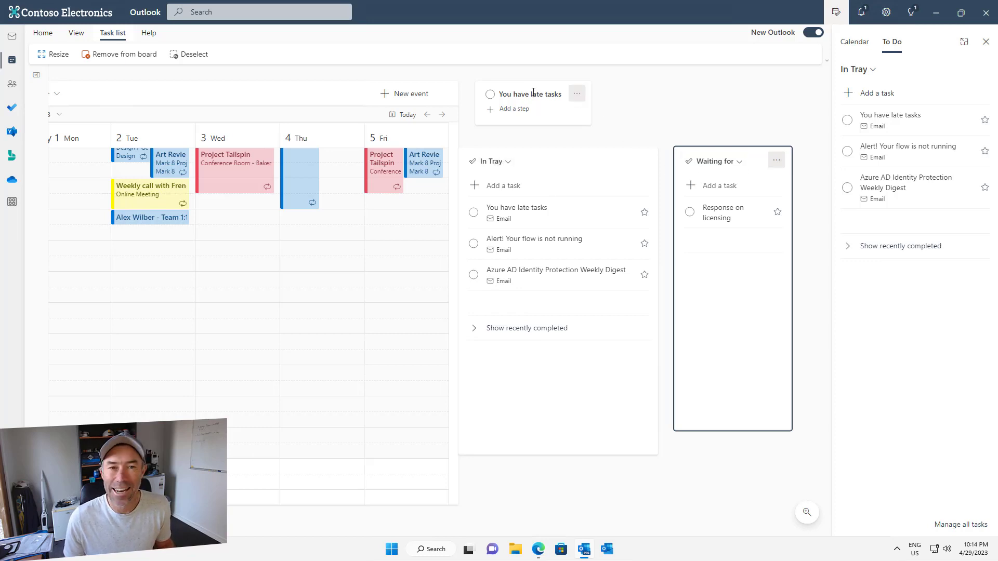
left_click_drag(561, 154, 572, 247)
left_click_drag(764, 157, 768, 243)
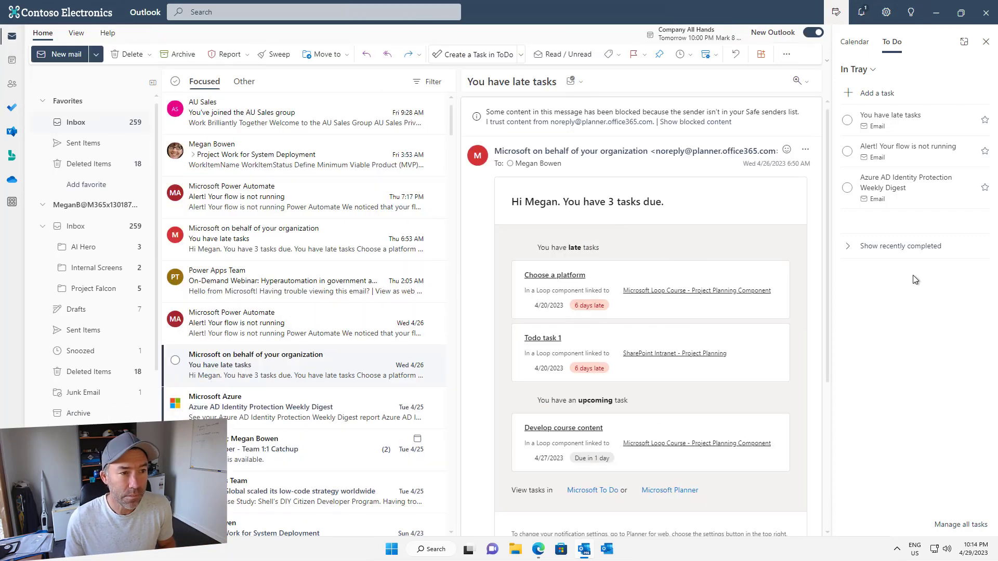
Step: From the Tasks list, add Project Work for System Deployment to the Everything board and view the board
left_click(860, 72)
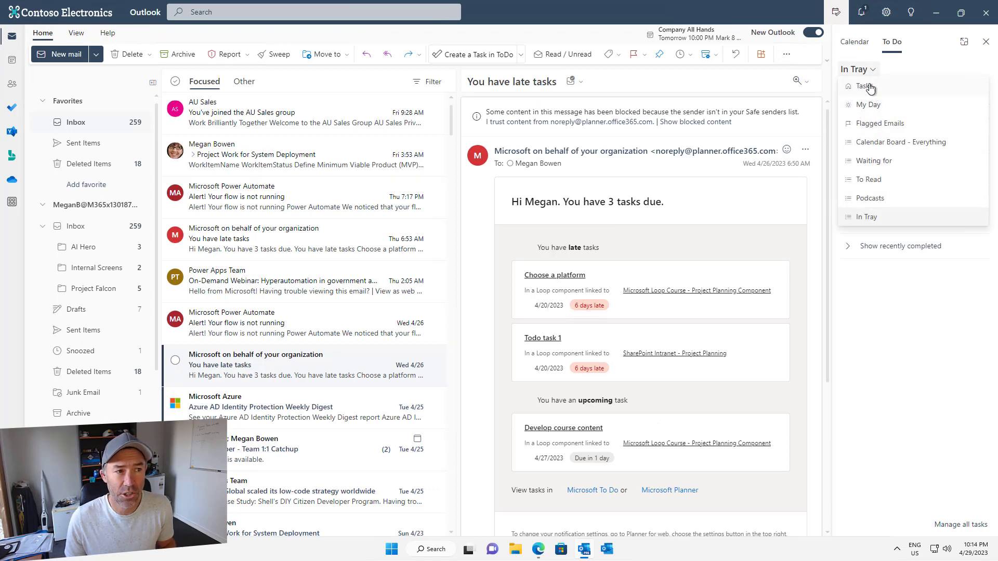
left_click(867, 87)
right_click(921, 201)
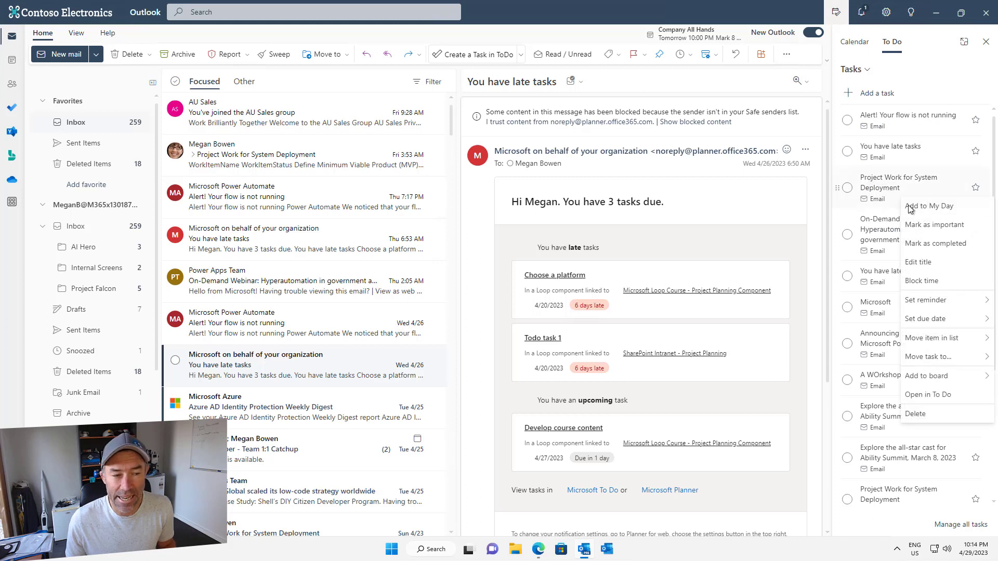
mouse_move(930, 375)
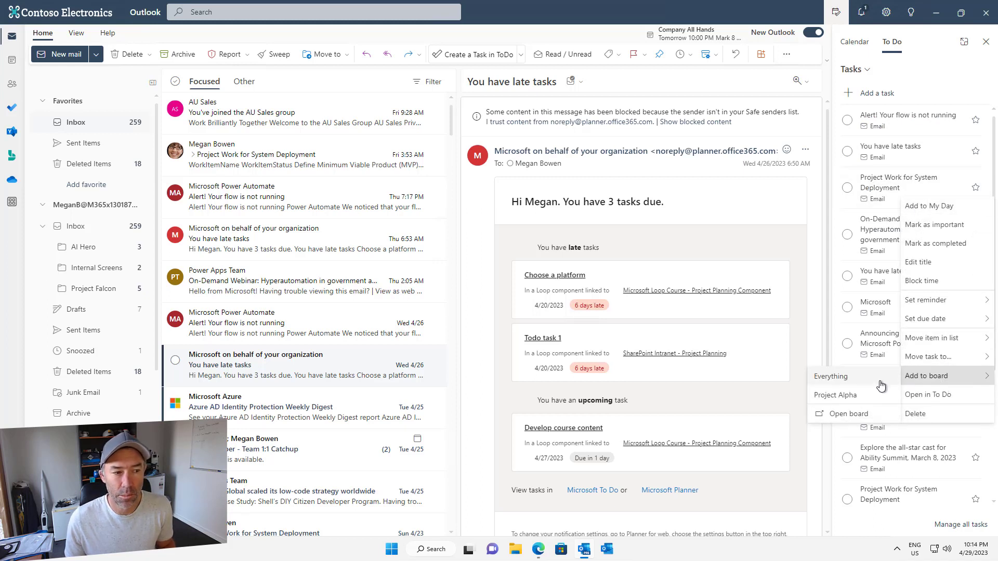
left_click(880, 385)
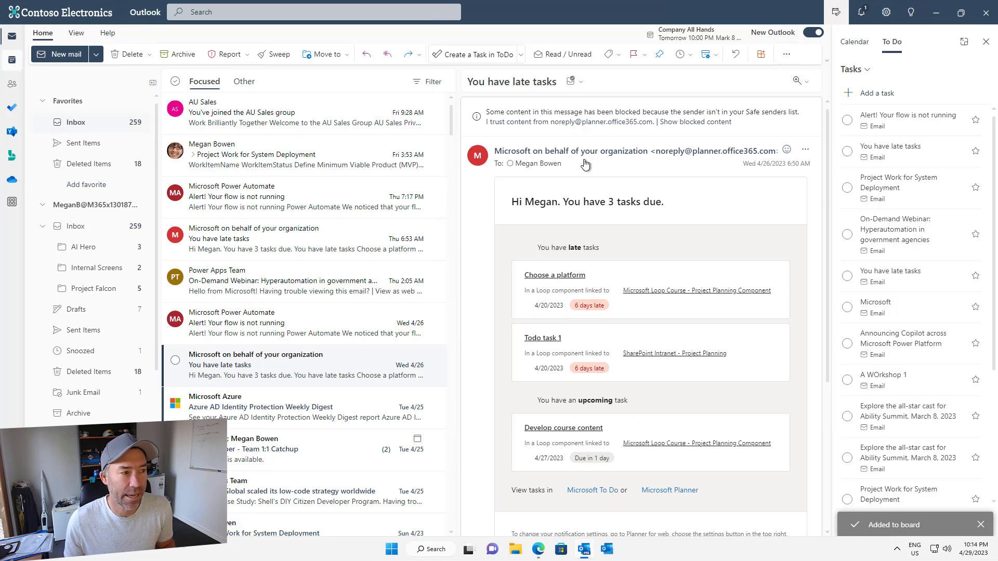
left_click(15, 64)
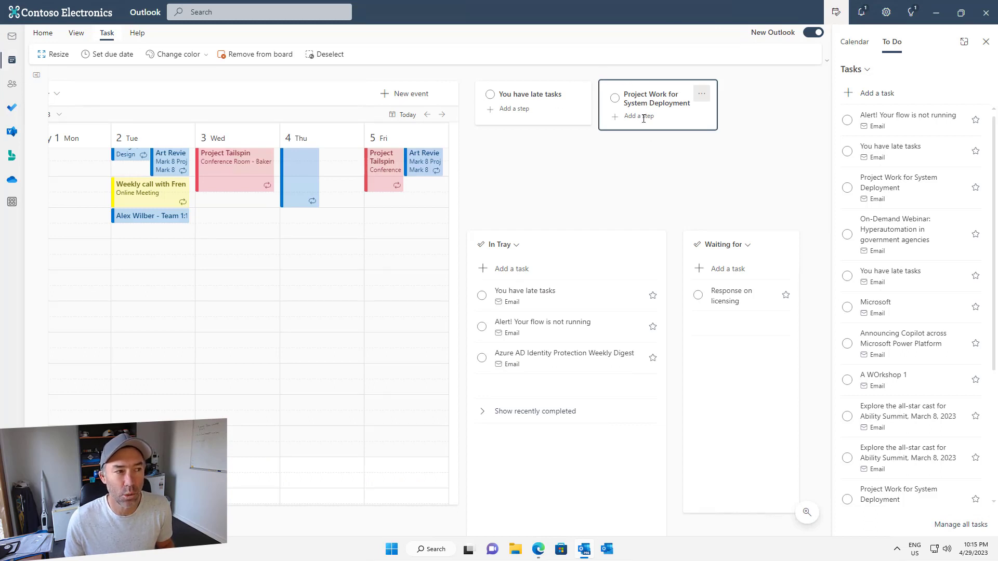
Step: Make both task cards taller and add Step 1, Step 2 and Step 3 to Project Work for System Deployment
left_click_drag(560, 126, 563, 171)
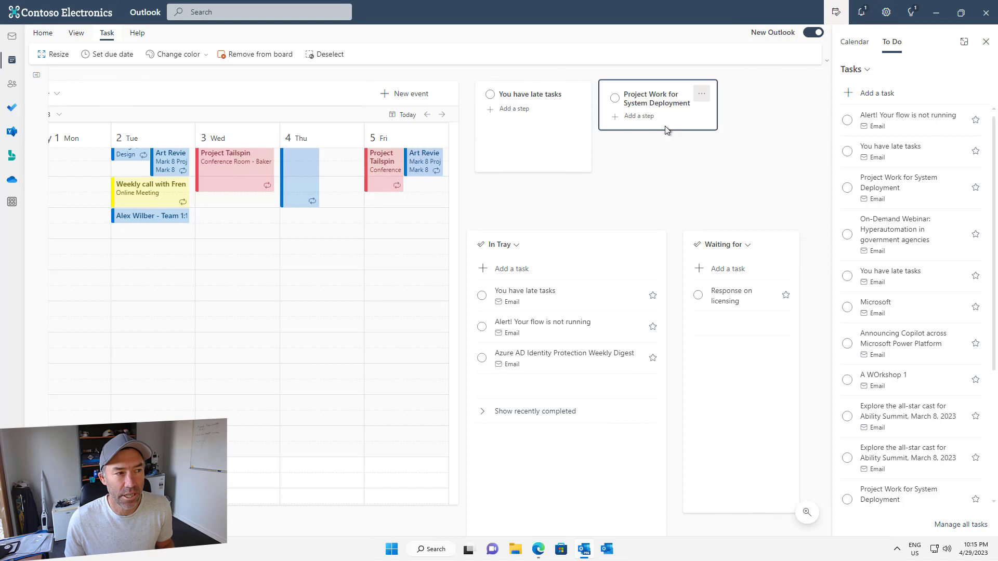
left_click_drag(664, 131, 660, 182)
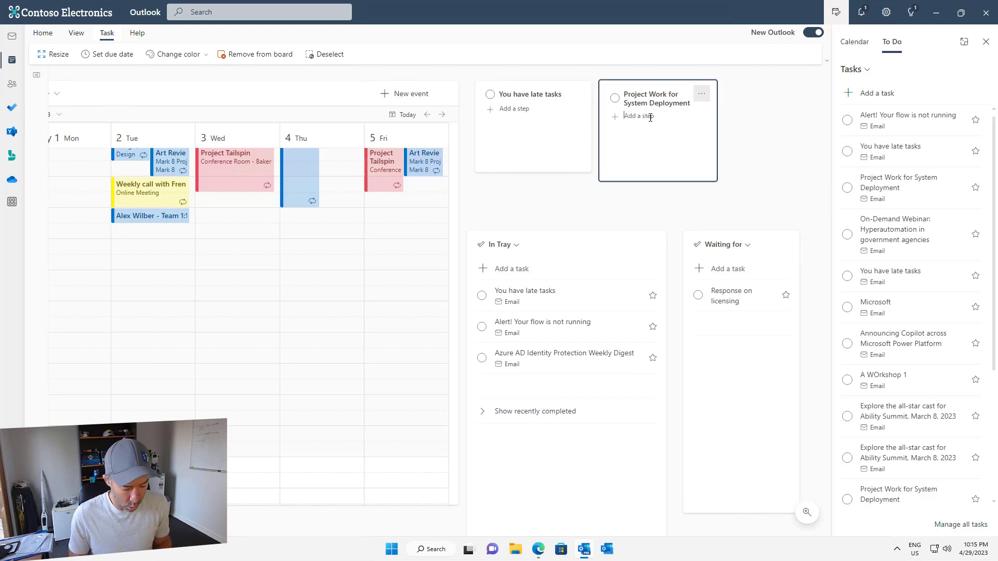
type("Step 1")
key("Return")
type("Step ")
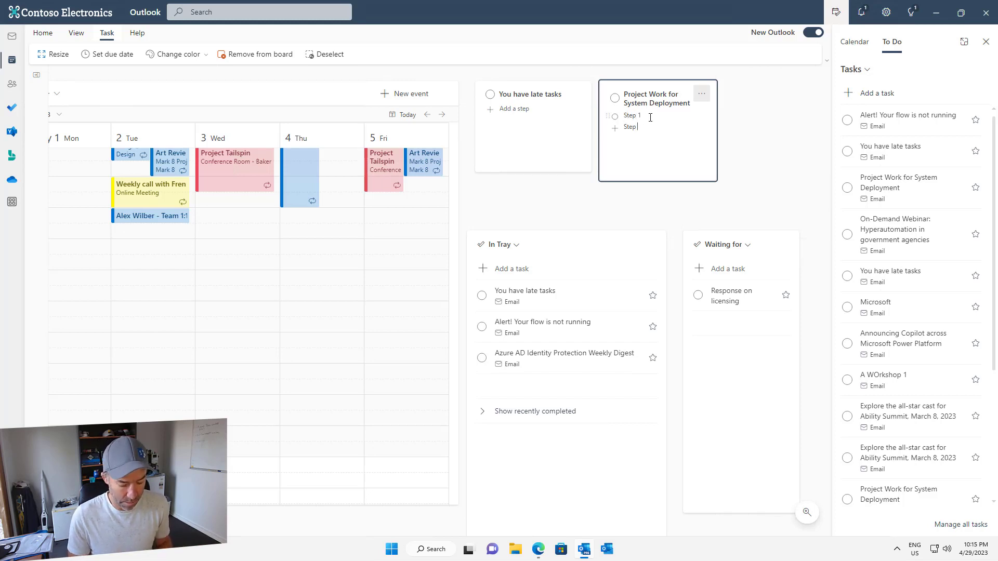
type("2")
key("Return")
type("Ste")
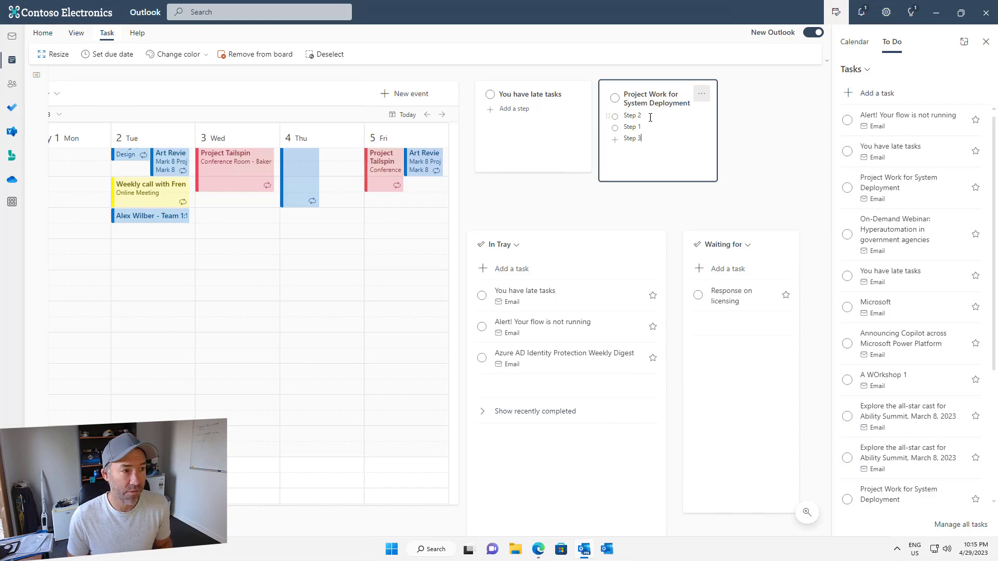
type("p 3")
key("Return")
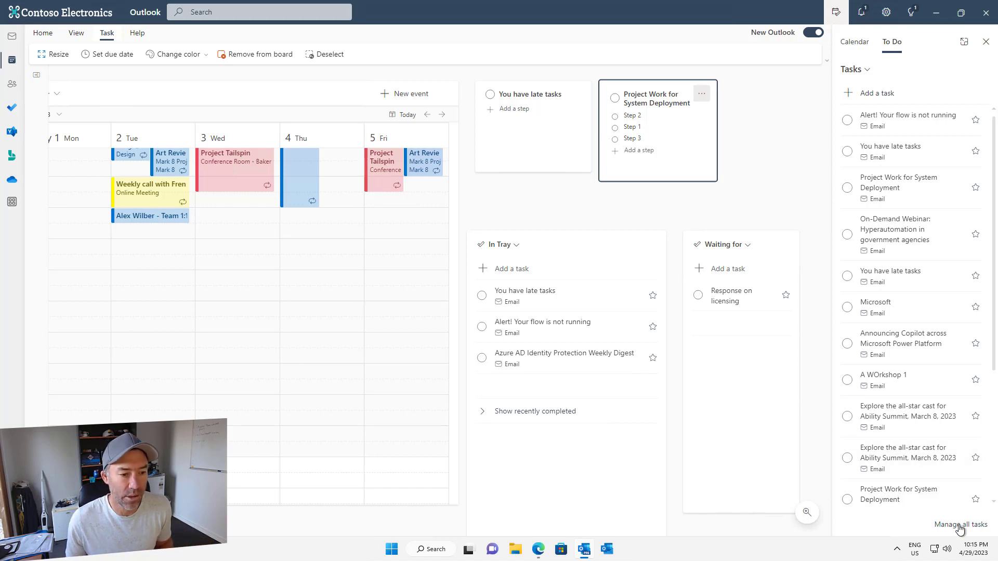
Step: Bring the To Do browser window forward and maximize it
left_click(538, 550)
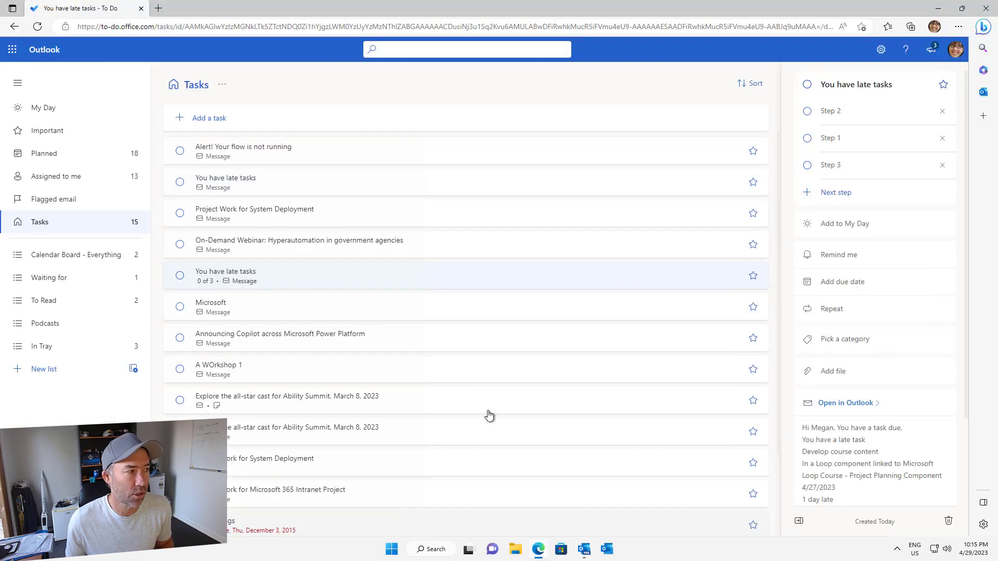
double_click(280, 10)
left_click_drag(498, 106, 472, 86)
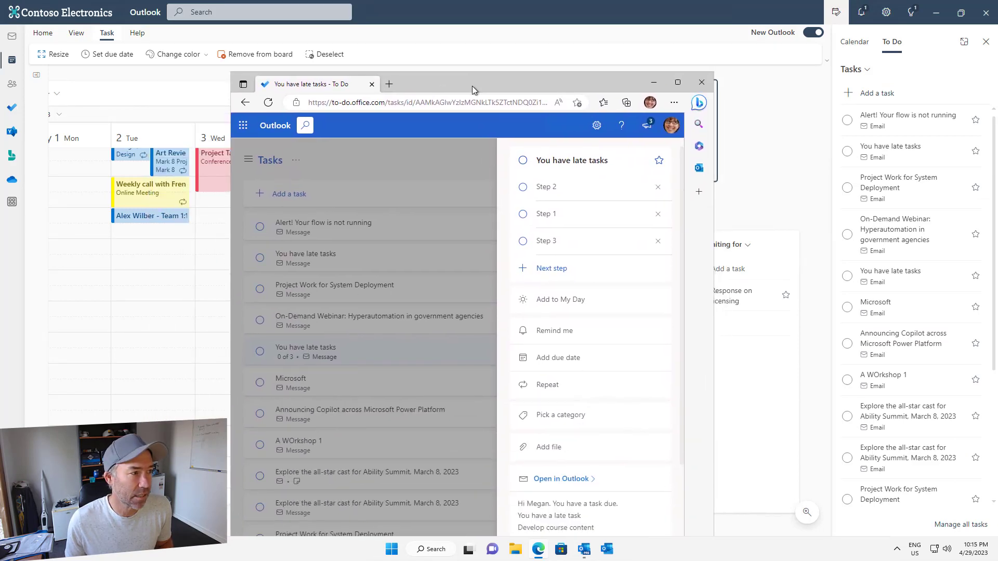
double_click(471, 86)
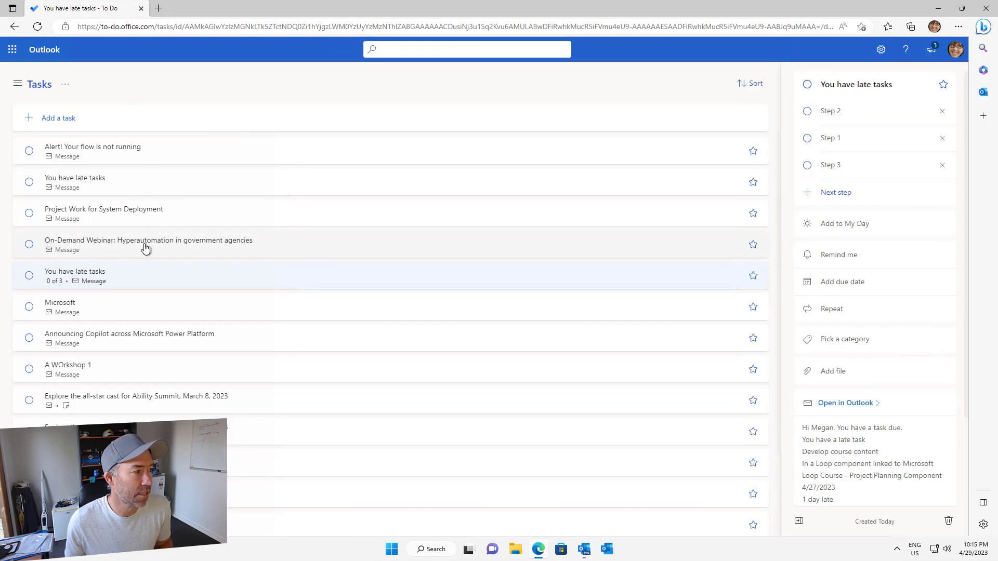
left_click_drag(257, 8, 456, 54)
double_click(456, 54)
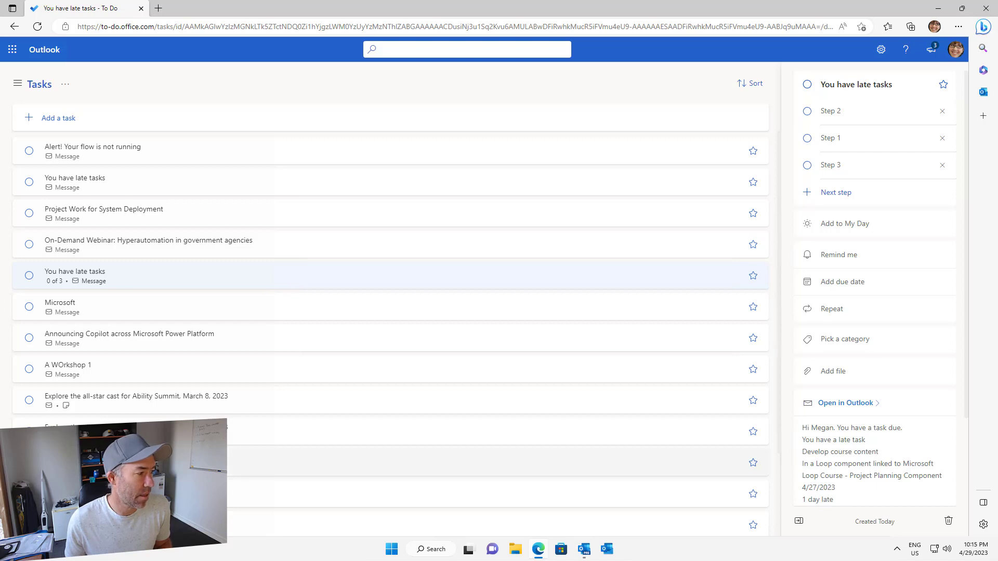
Step: Open Project Work for System Deployment with its three steps and mark it completed
scroll(243, 357, "down", 2)
left_click(242, 356)
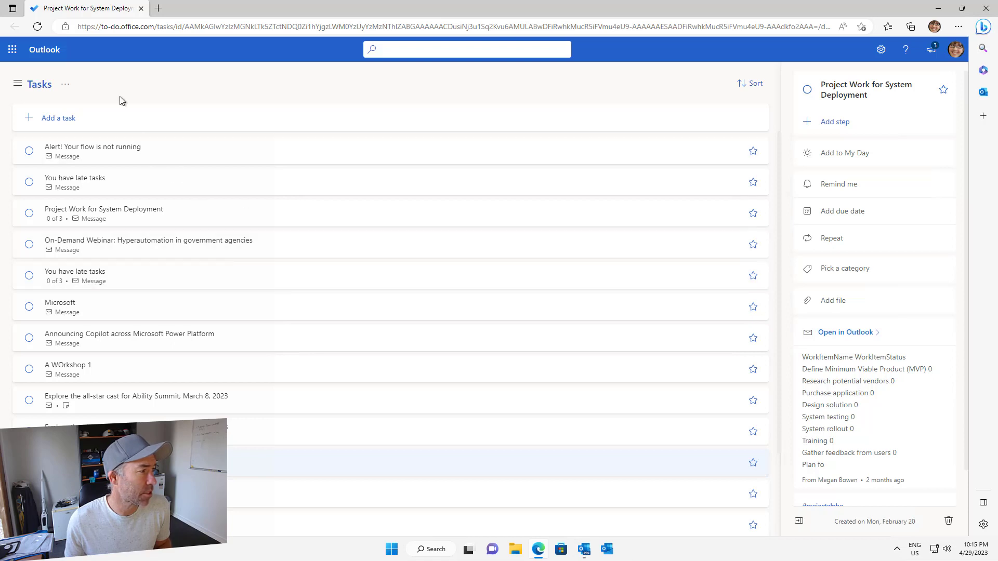
left_click(17, 84)
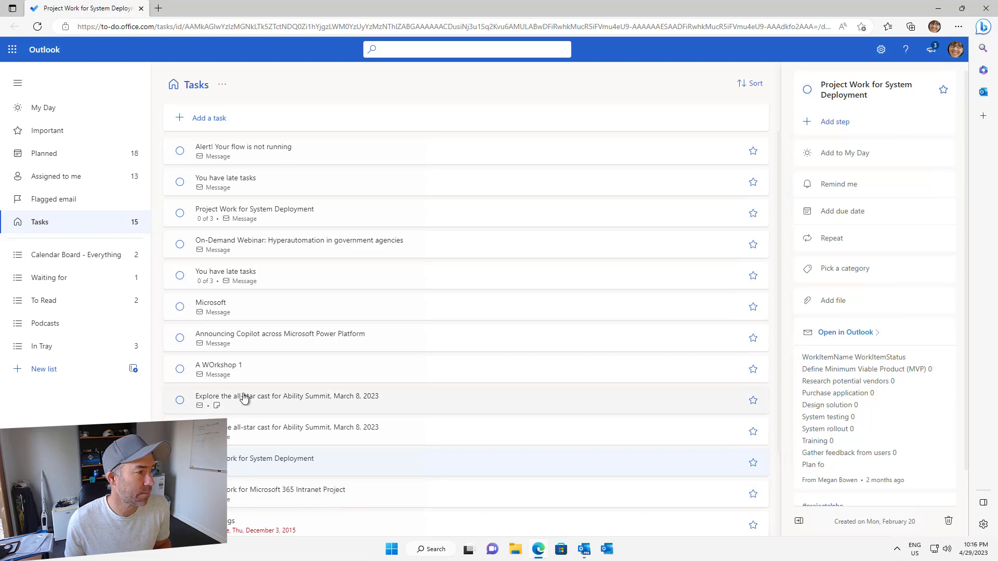
left_click(306, 223)
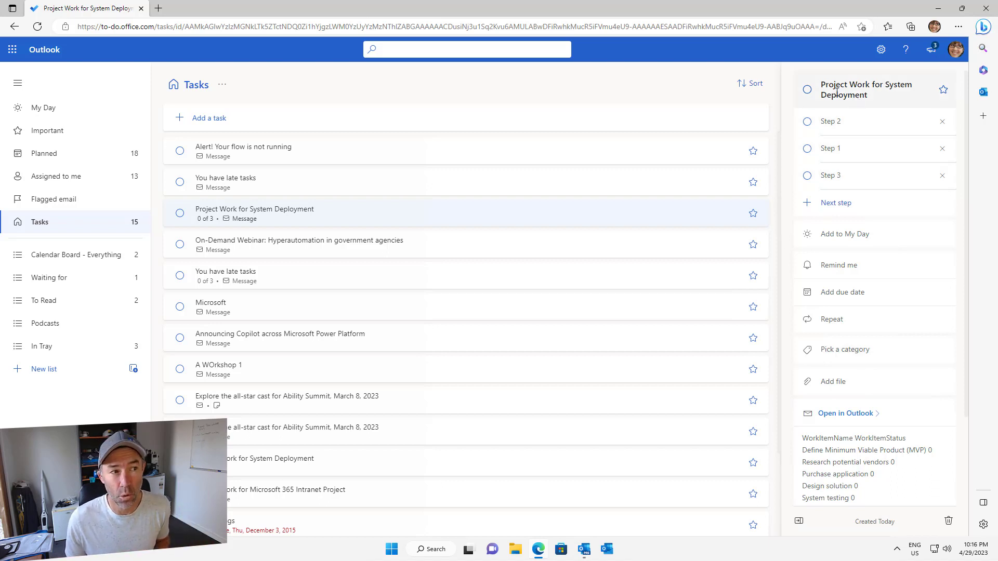
left_click(807, 91)
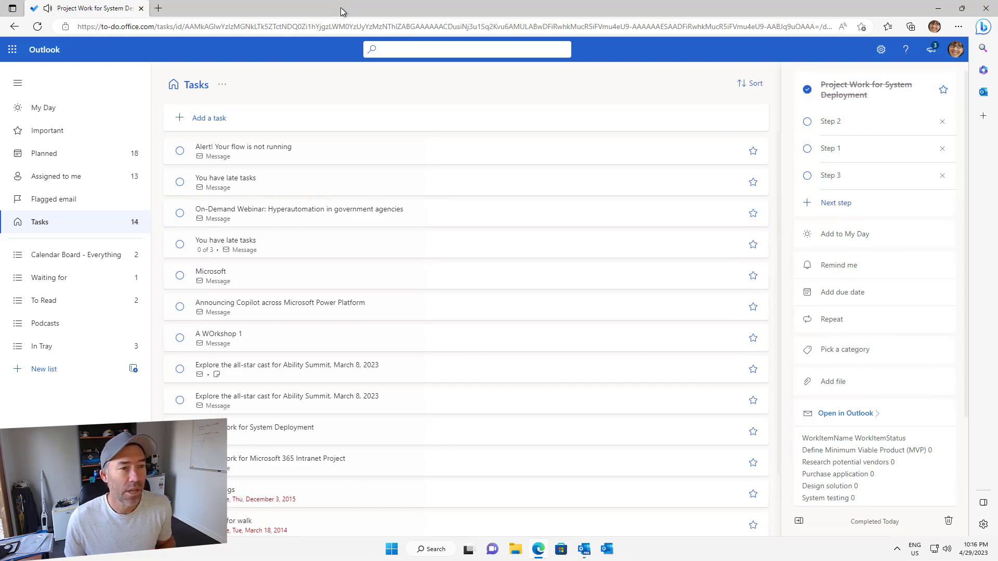
left_click_drag(341, 12, 203, 36)
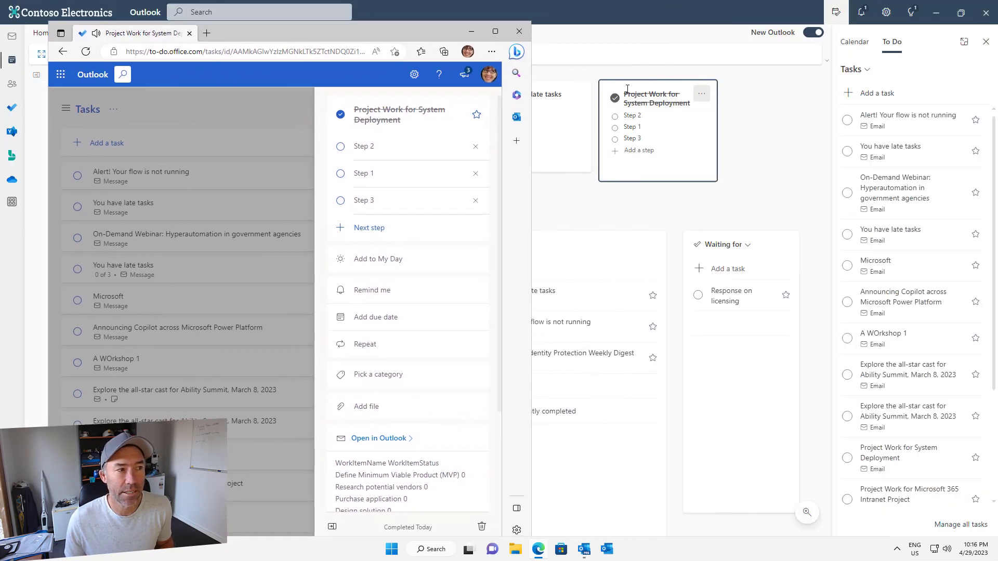
Step: Minimize the To Do browser window and switch Outlook to Mail with Ctrl+1
left_click(472, 31)
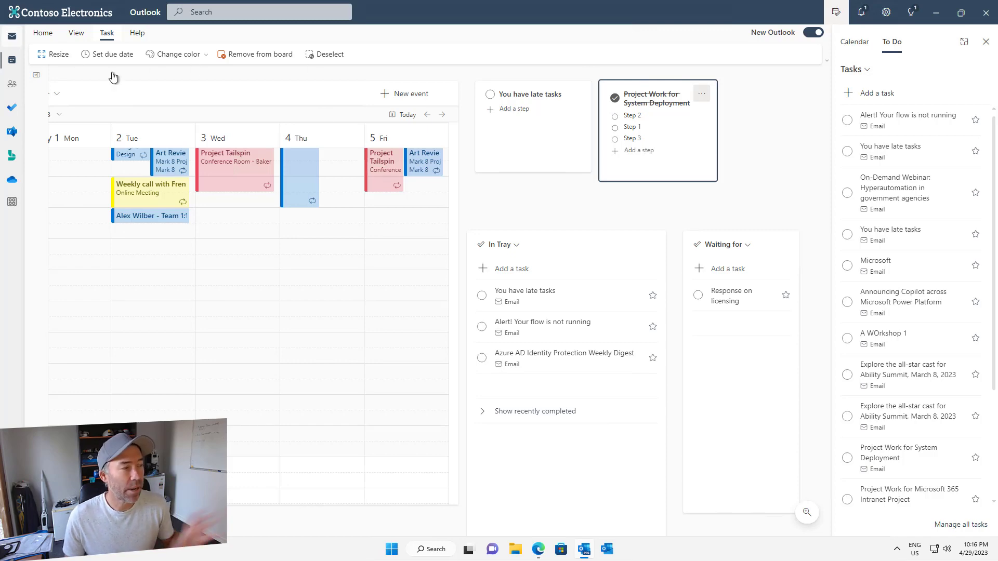
key("ctrl+1")
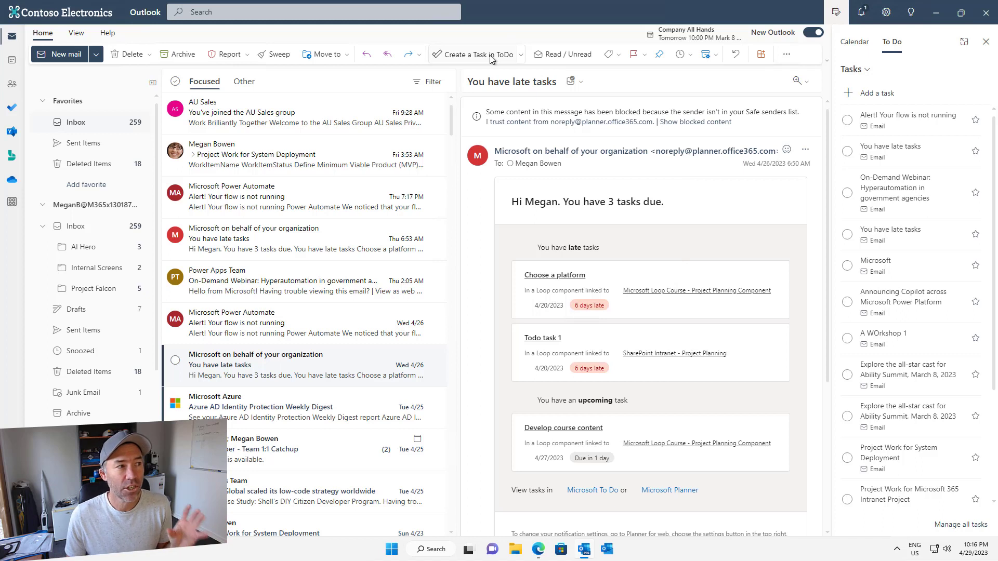
left_click(520, 54)
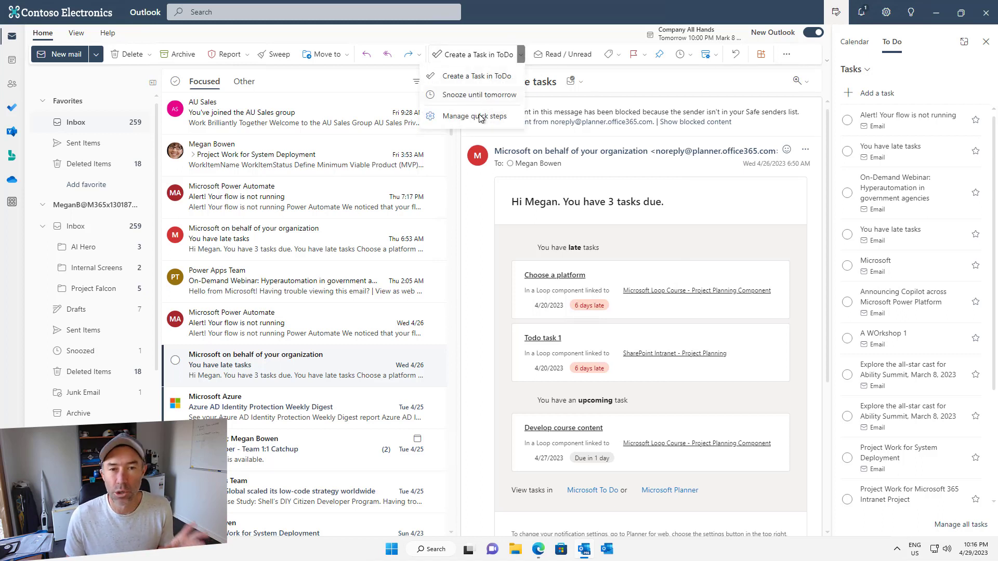
left_click(494, 118)
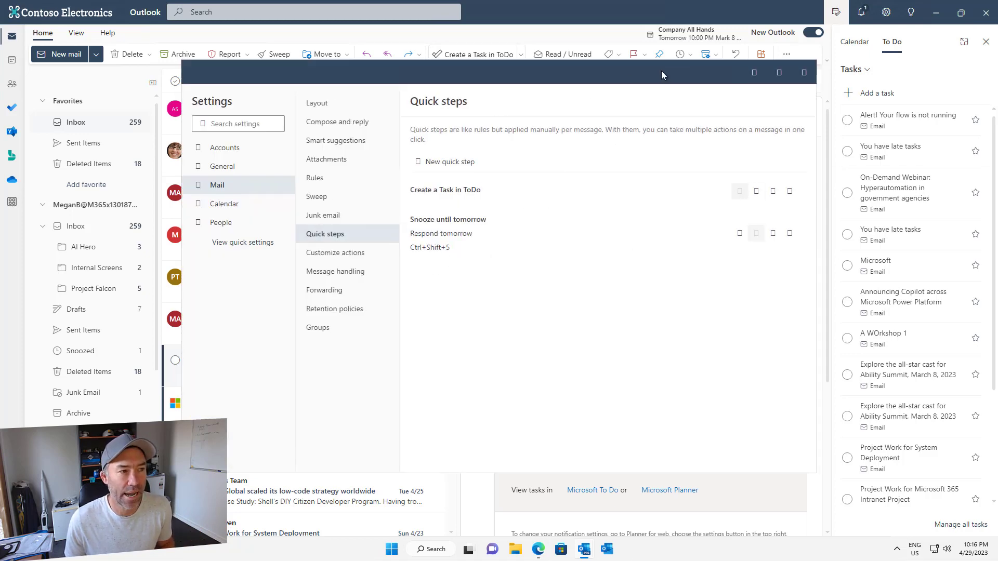
left_click_drag(662, 72, 616, 72)
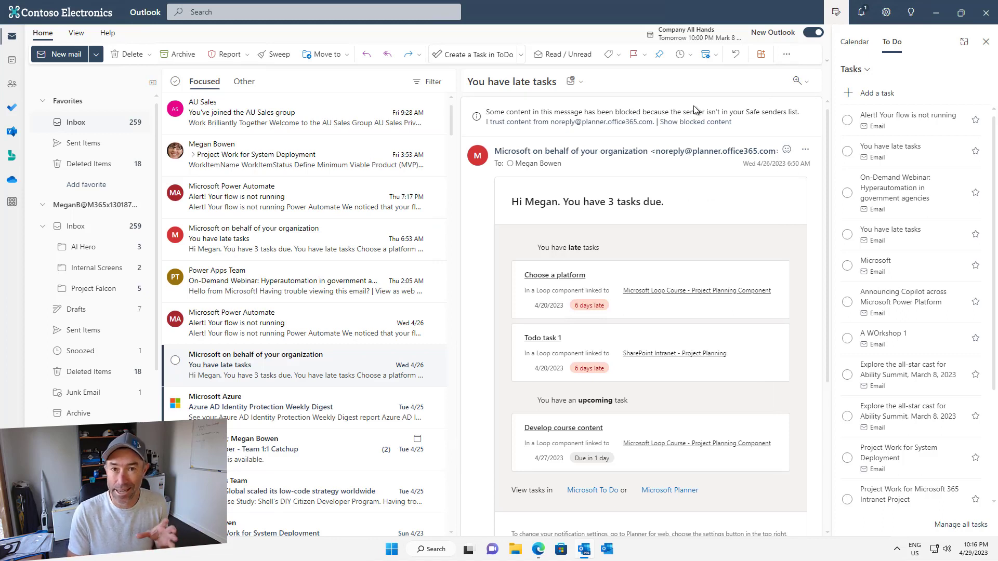
left_click(521, 54)
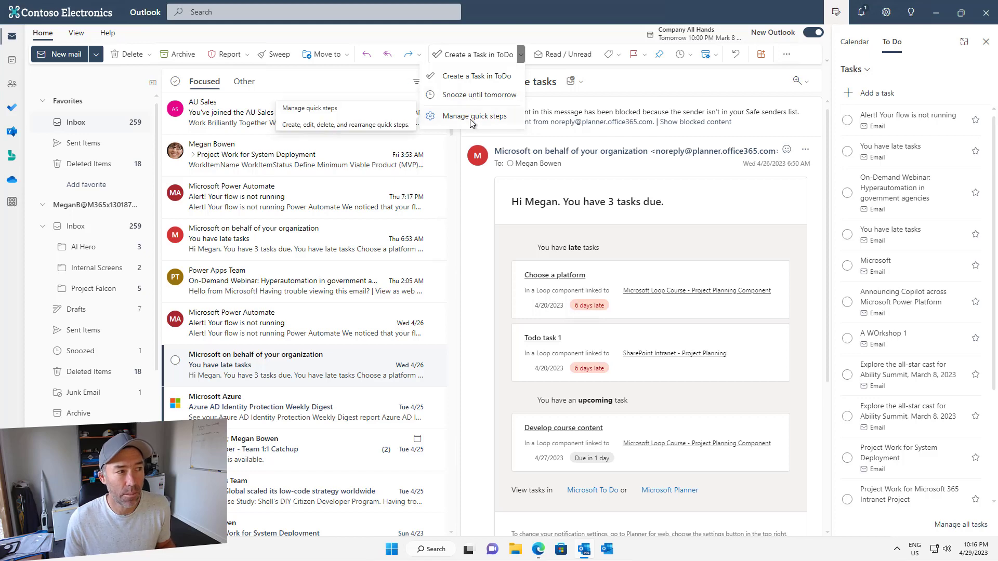
left_click(475, 118)
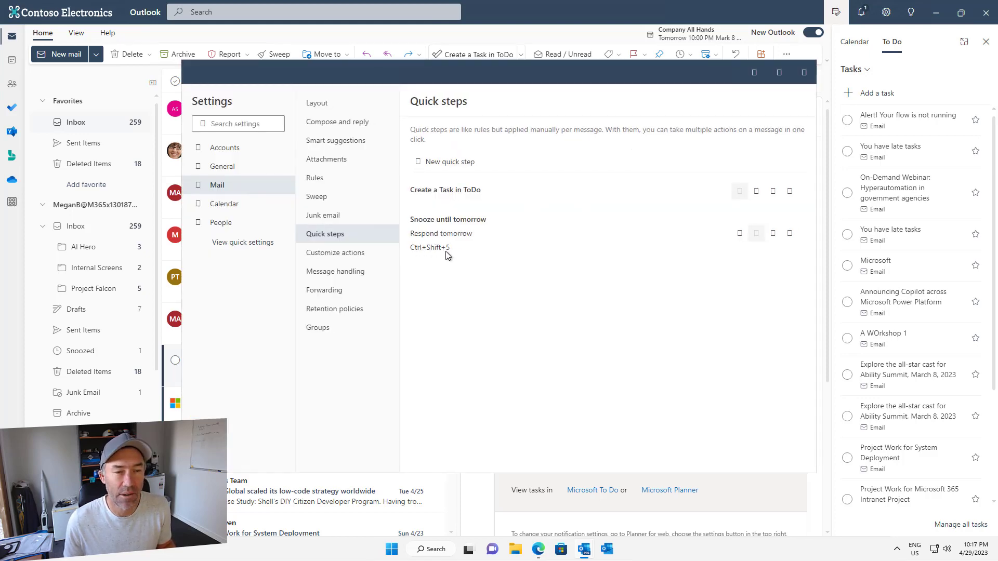
left_click(803, 75)
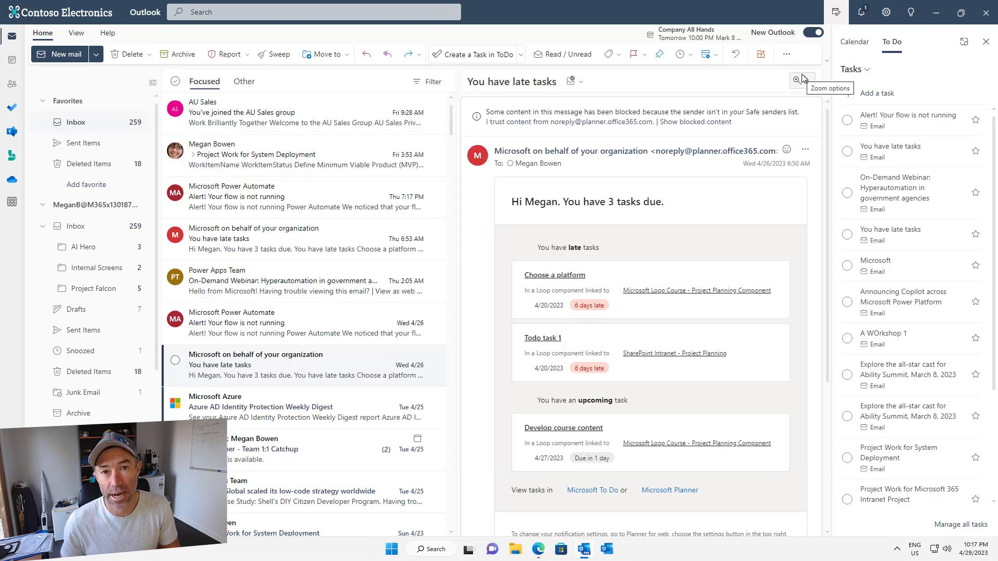